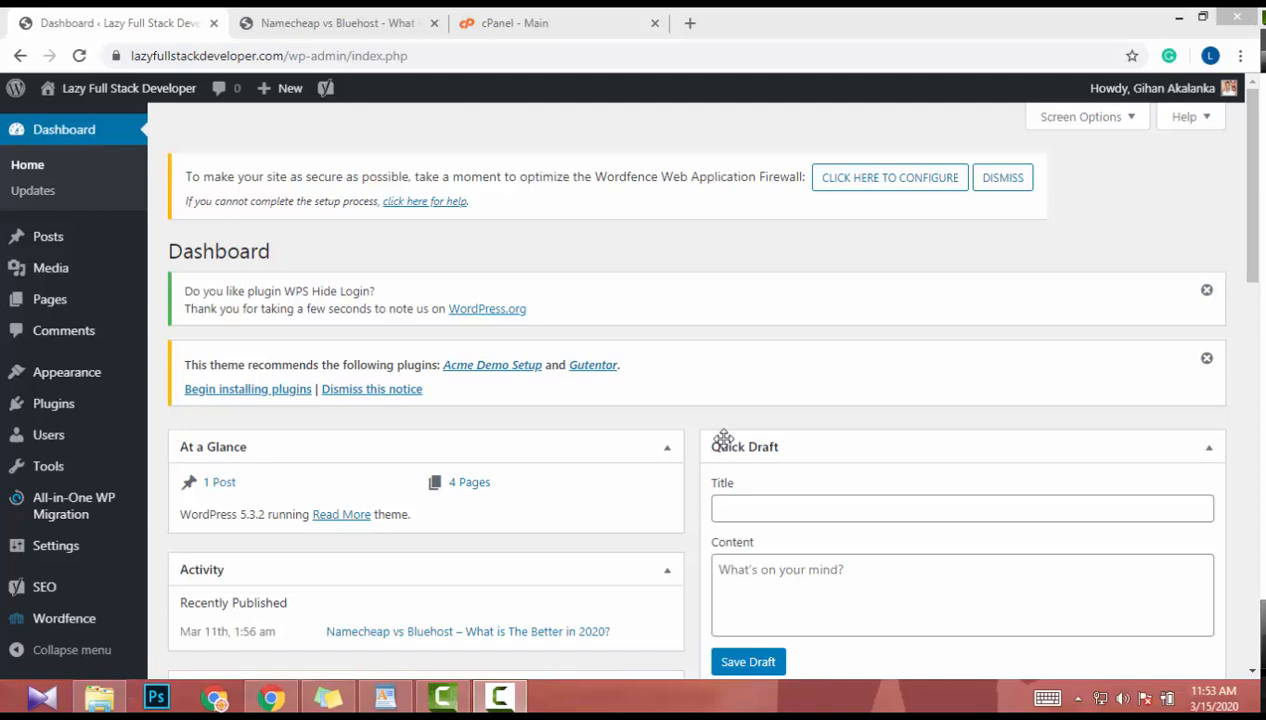
Step: Search Google for "google analytics" in a new browser tab and open the Google Analytics site from the results
left_click(690, 24)
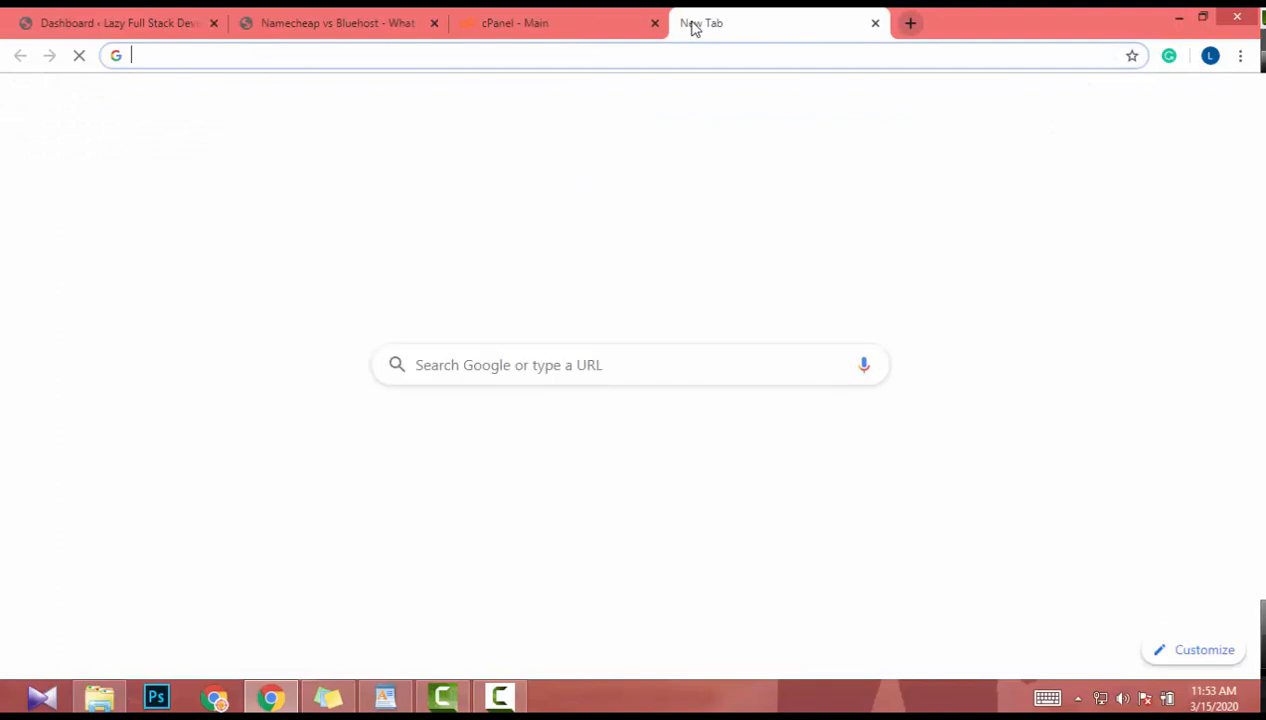
type("google anm")
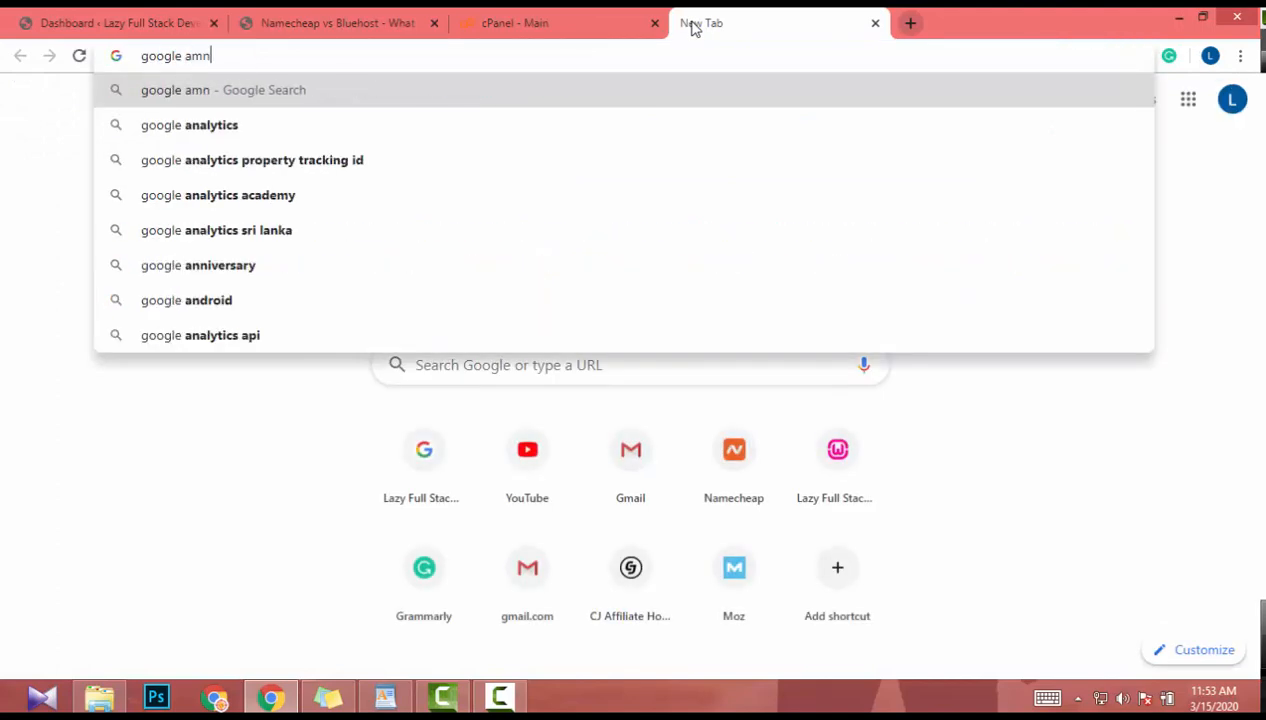
key("BackSpace")
key("BackSpace")
type("nal")
key("Return")
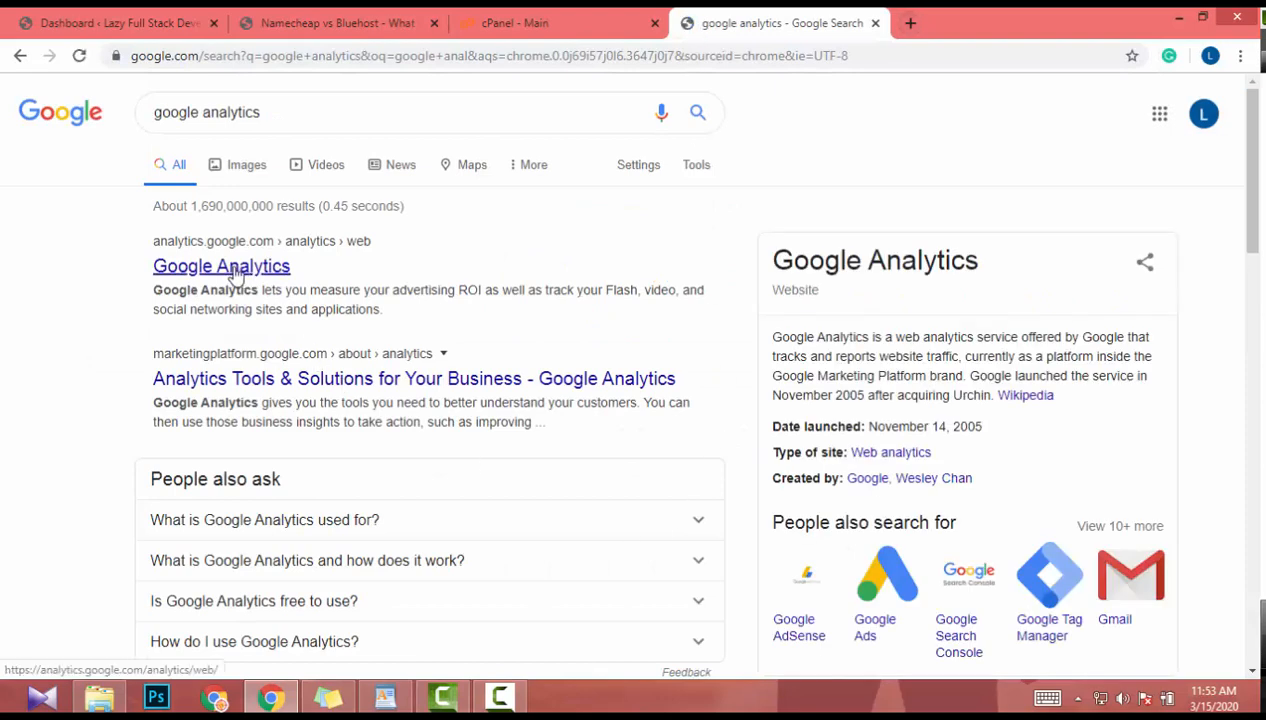
left_click(254, 270)
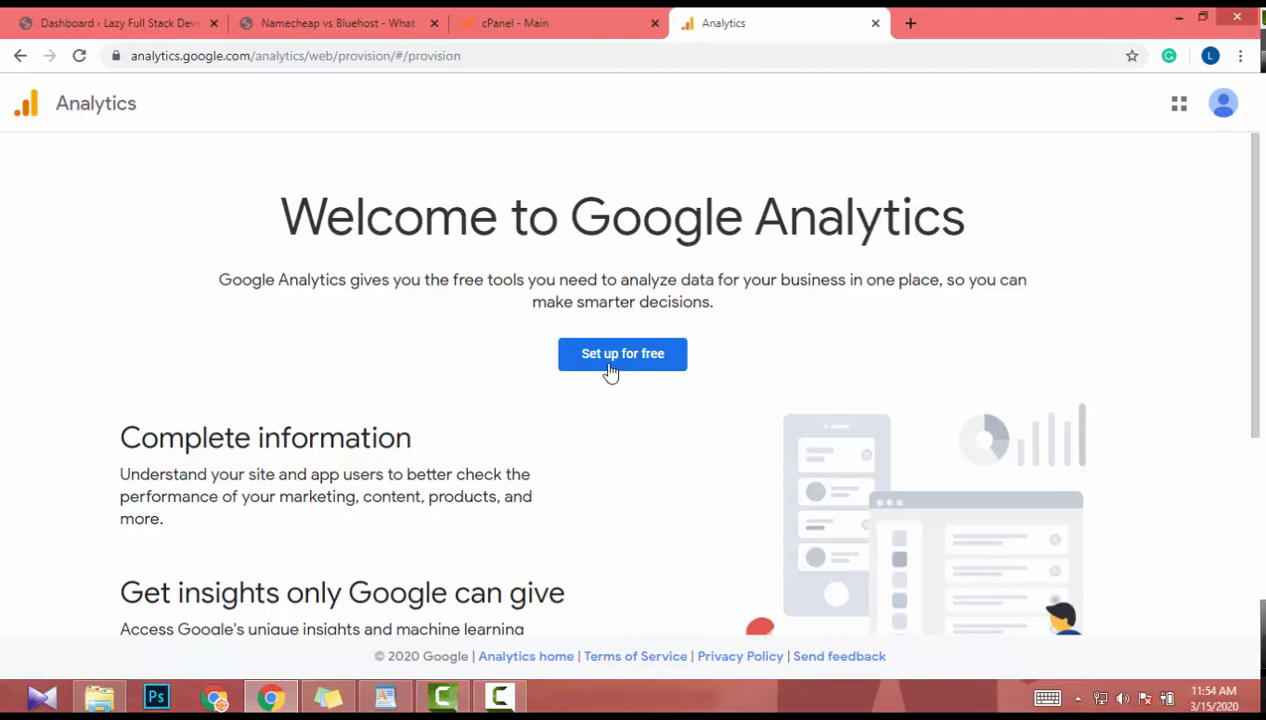
Step: Start the free Analytics setup and complete account setup with the account name "Lazy Full Stack Developer", keeping the recommended data sharing options
left_click(610, 370)
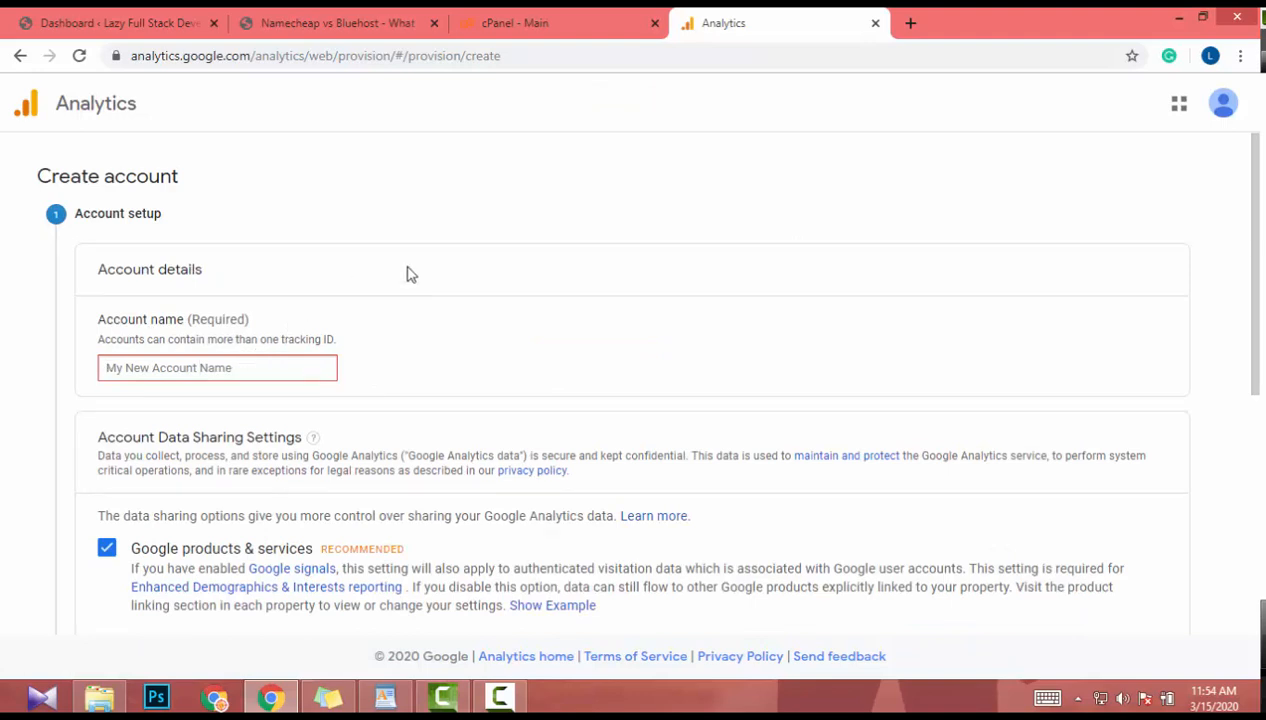
type("Lazy ")
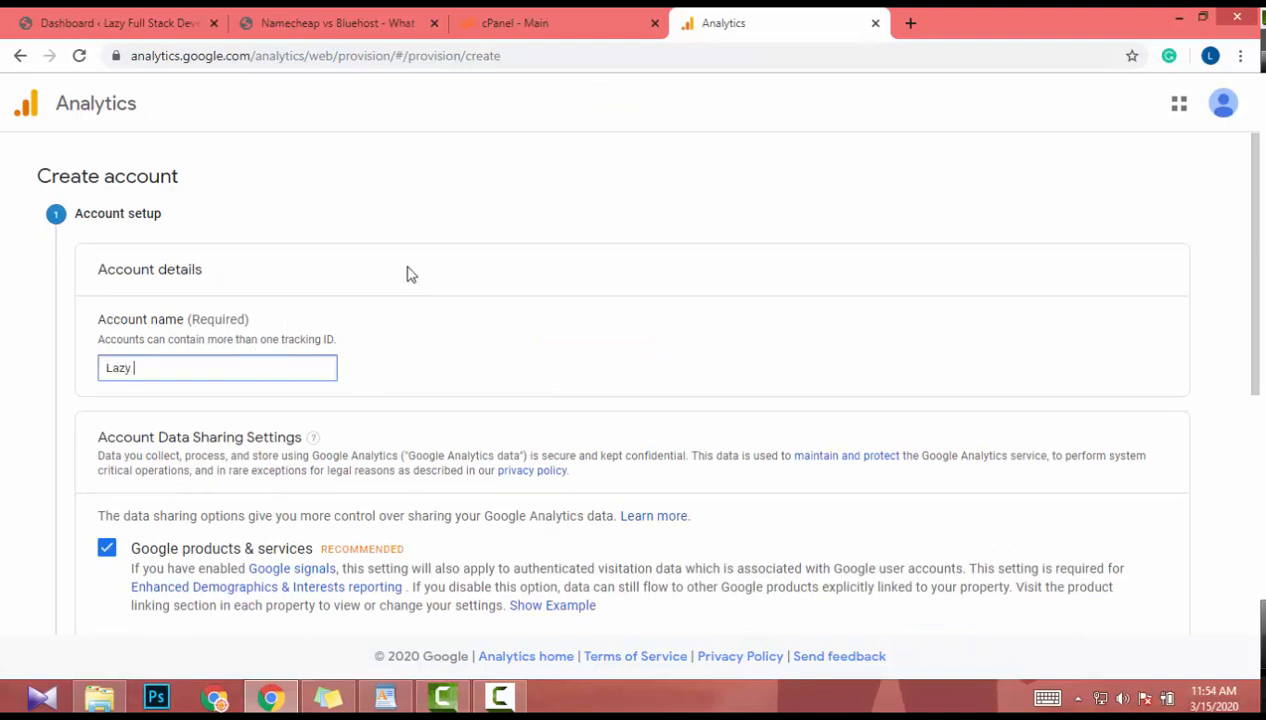
type("Full Stack Developer")
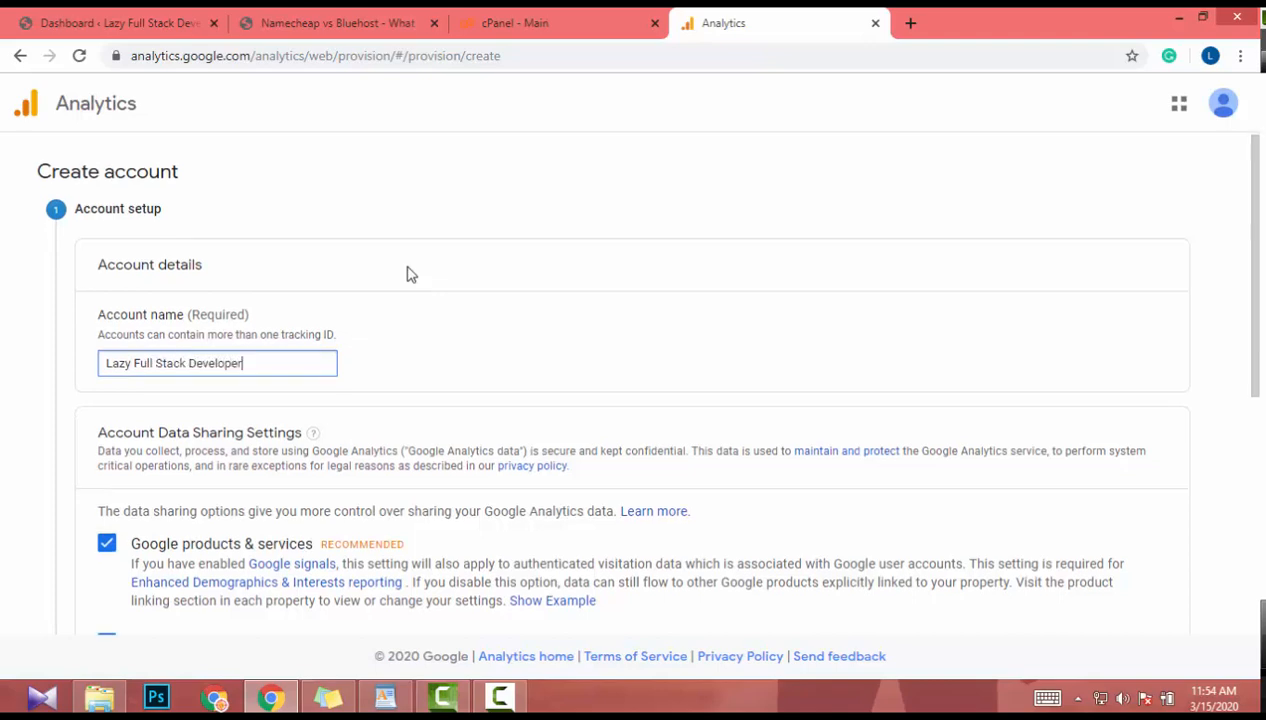
scroll(407, 273, "down", 5)
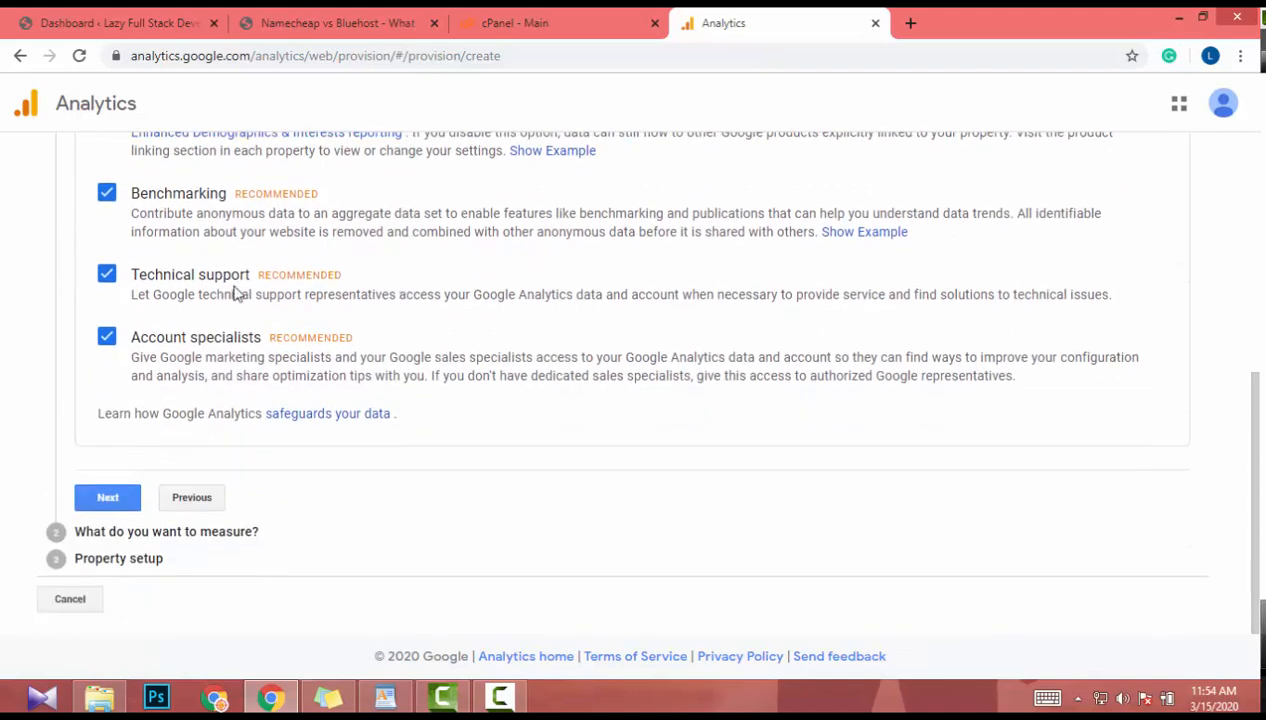
left_click(107, 500)
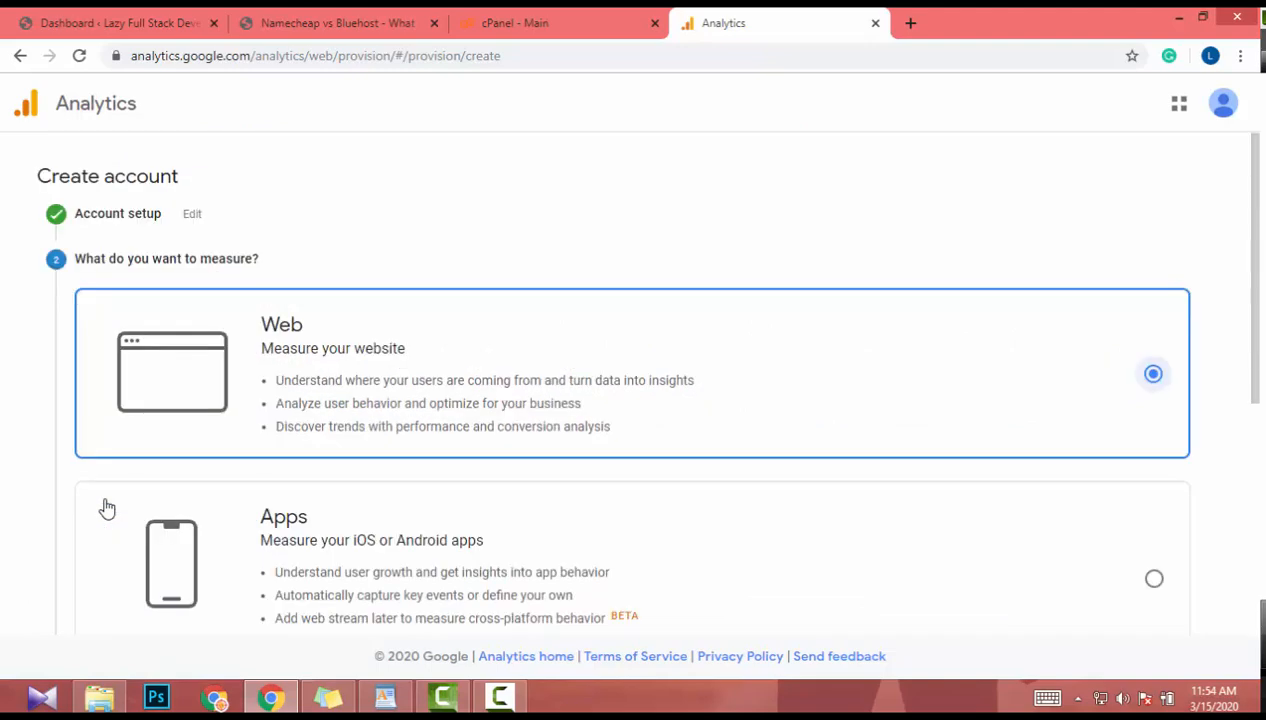
Step: Review the measurement options, keep Web as what to measure, and continue to the property setup
scroll(107, 509, "down", 4)
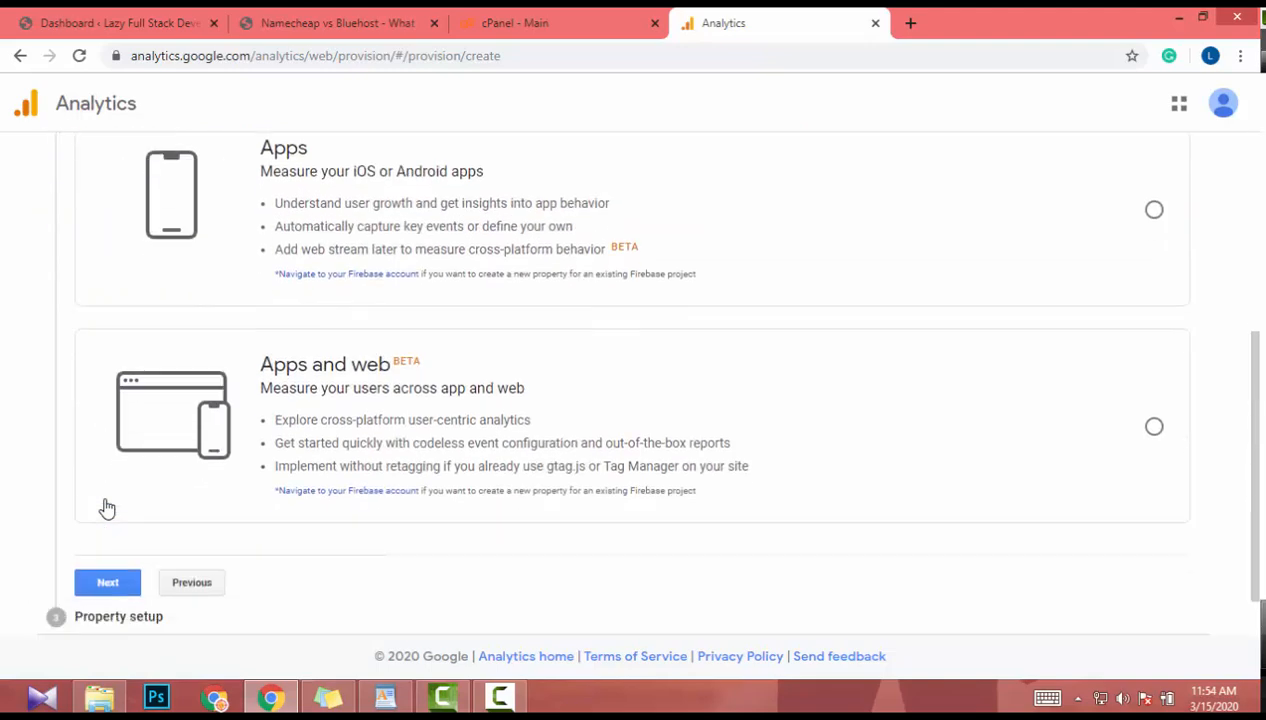
scroll(107, 509, "up", 4)
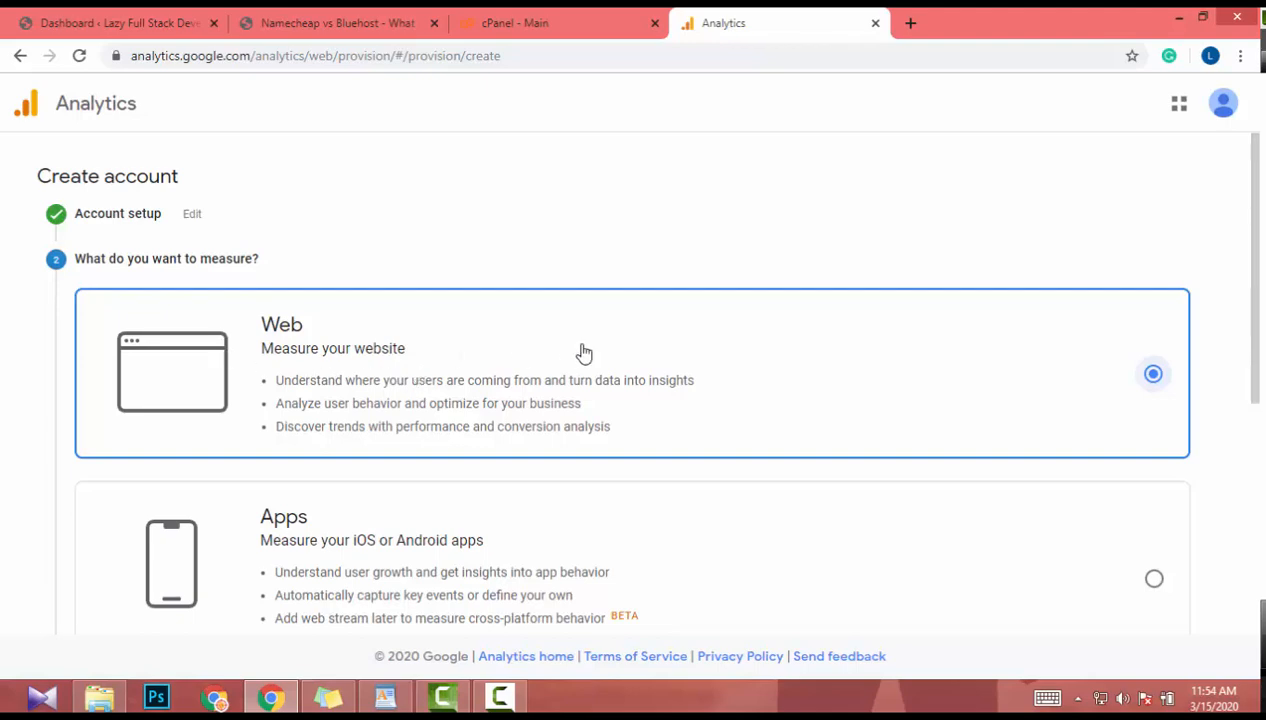
scroll(545, 355, "down", 2)
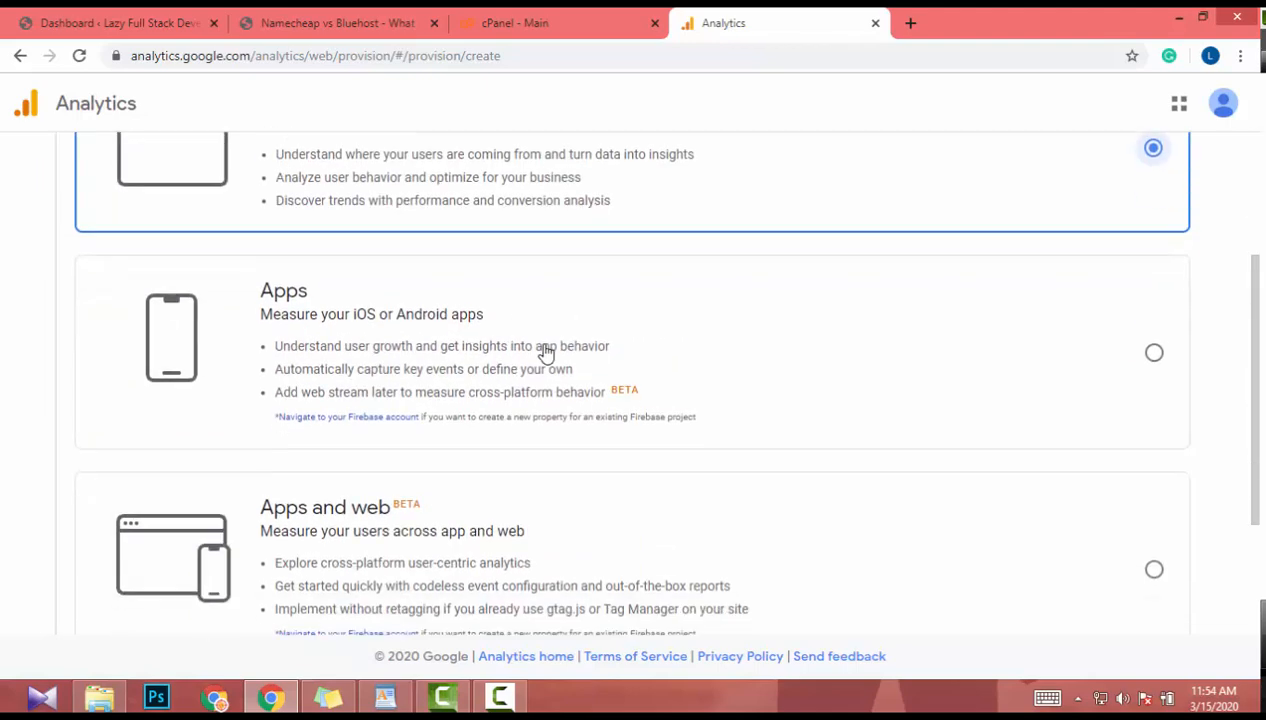
scroll(545, 355, "down", 2)
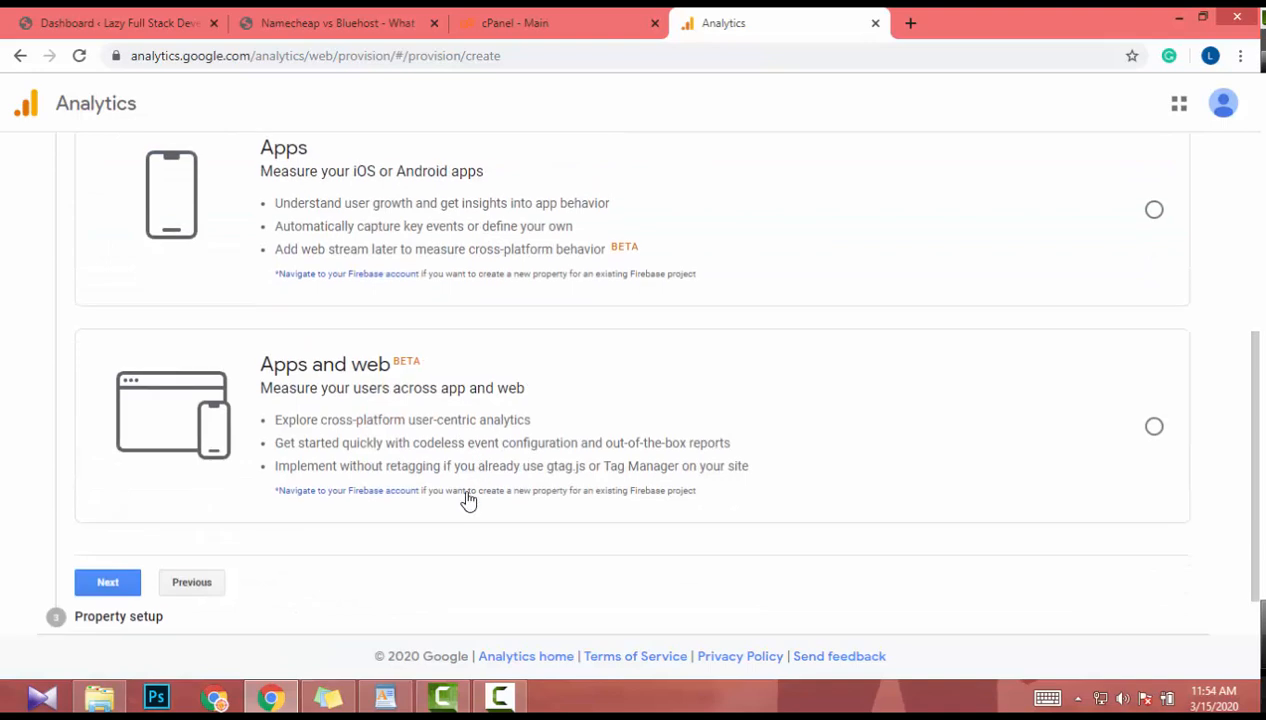
left_click(112, 583)
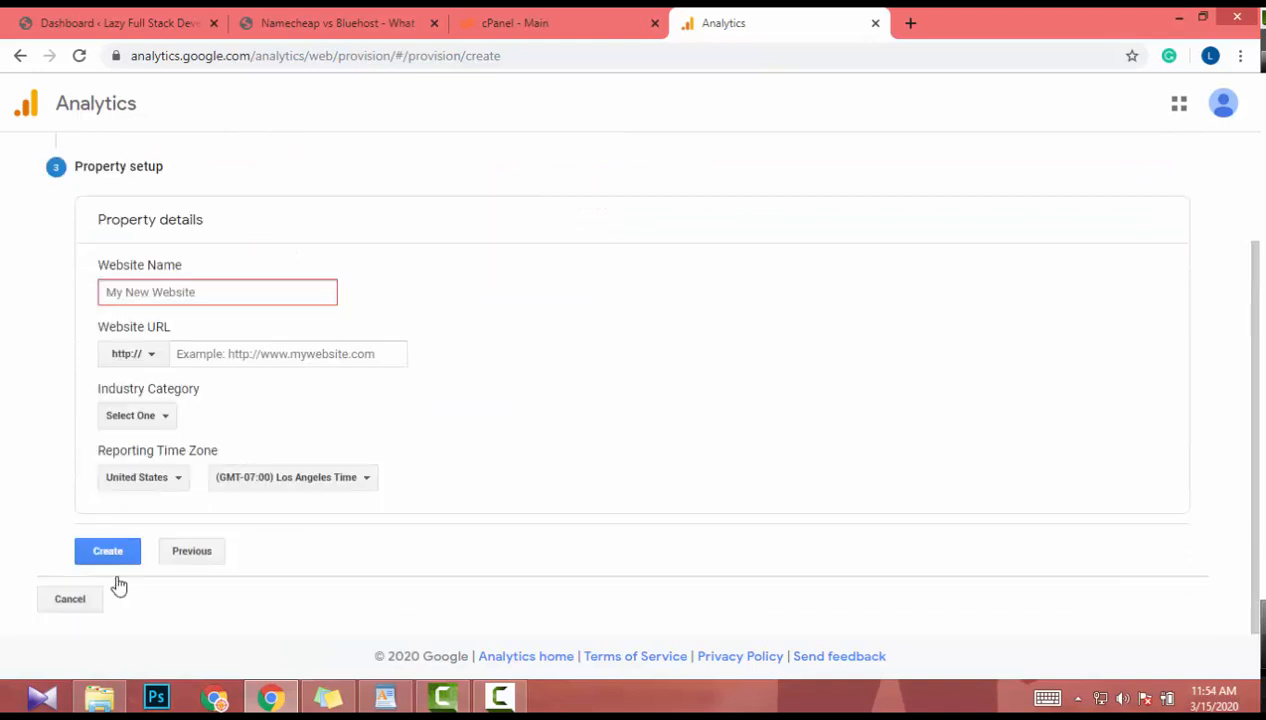
left_click(339, 60)
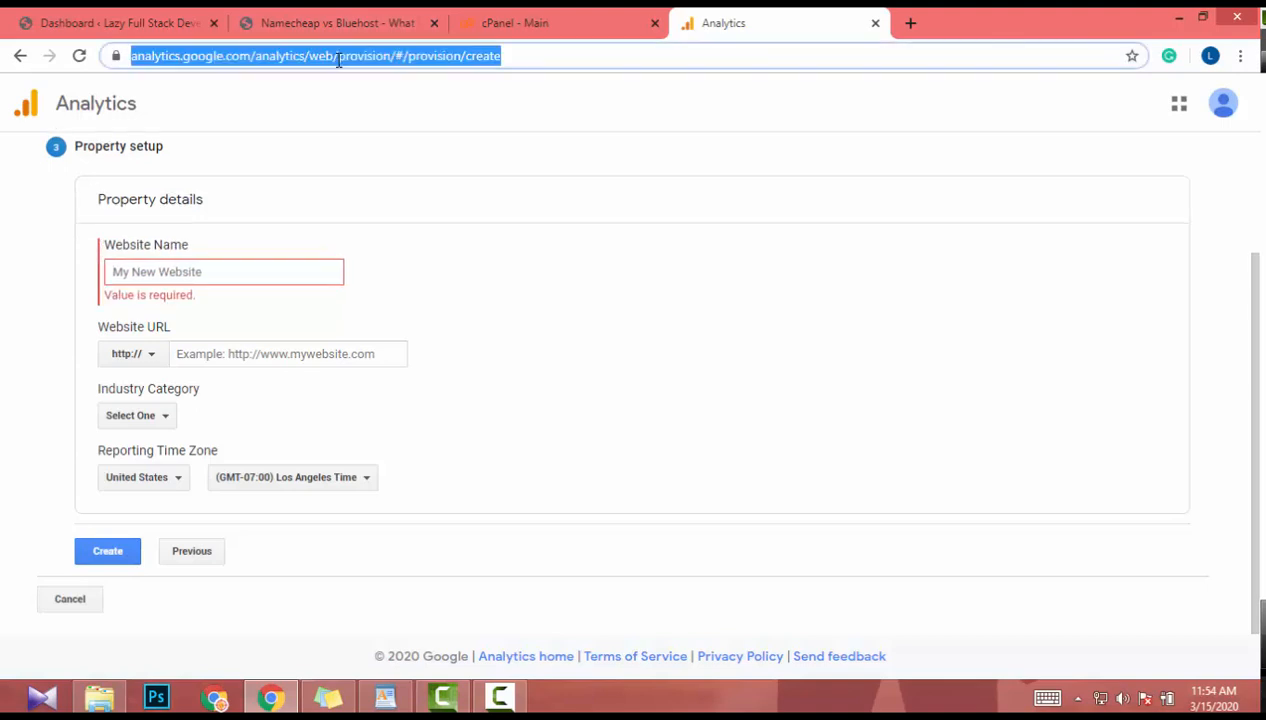
type("l")
key("BackSpace")
key("BackSpace")
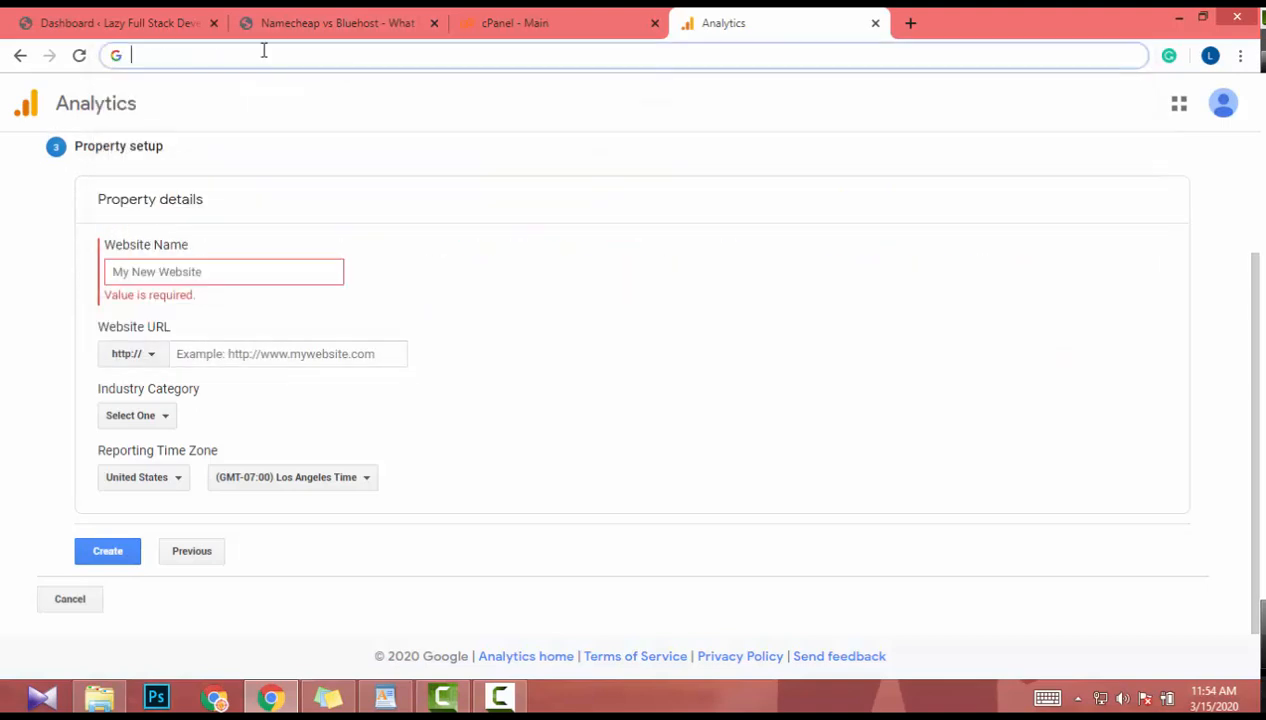
left_click(150, 271)
type("https://lazyfullstackdeveloper.com/")
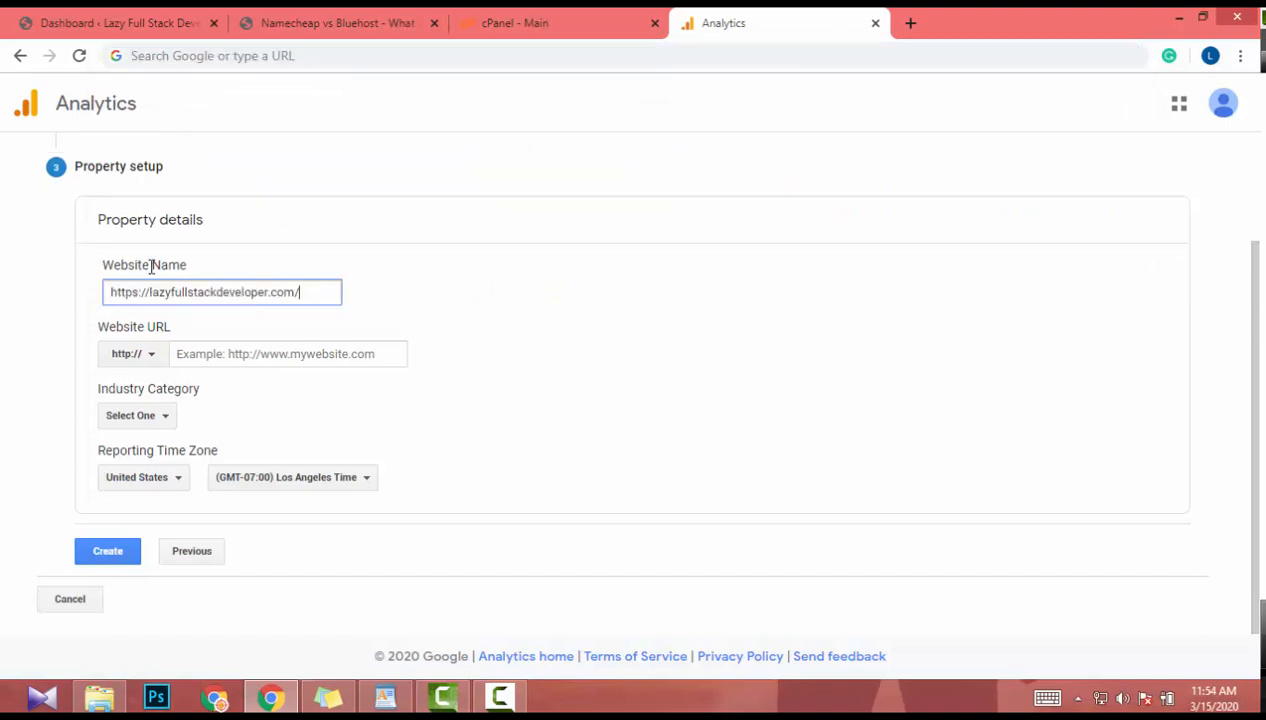
left_click_drag(150, 292, 3, 298)
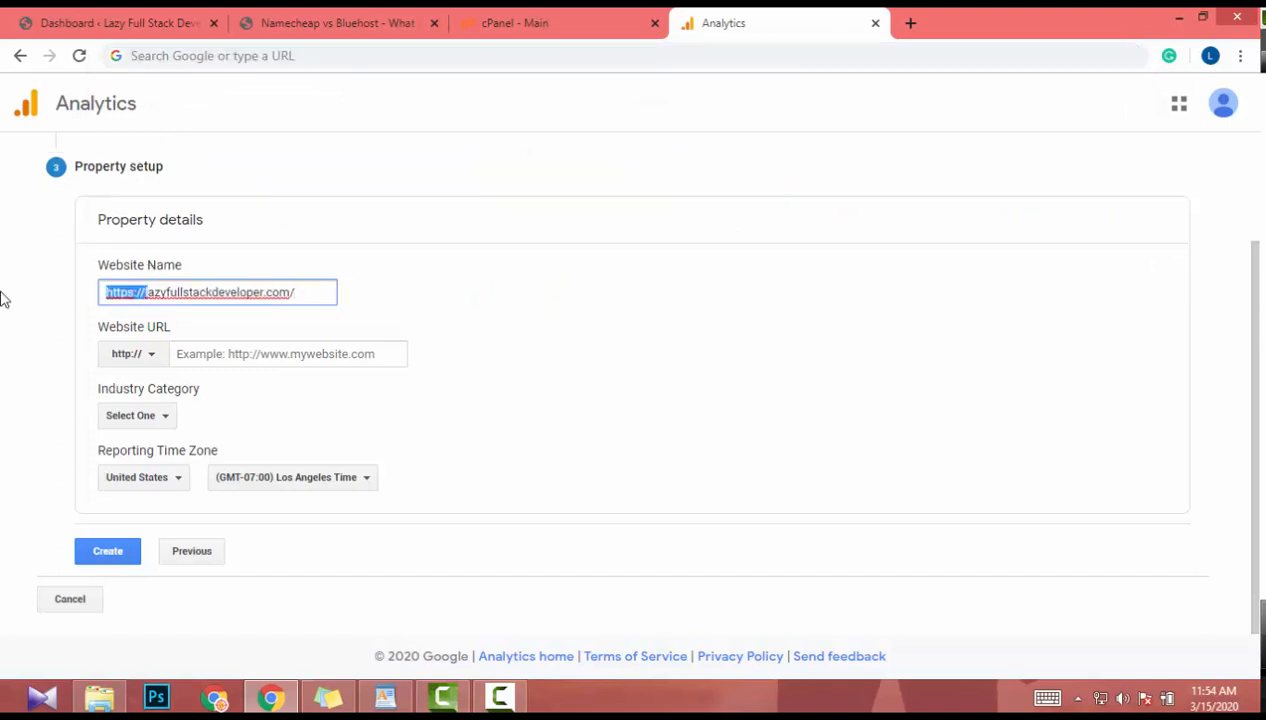
type("l")
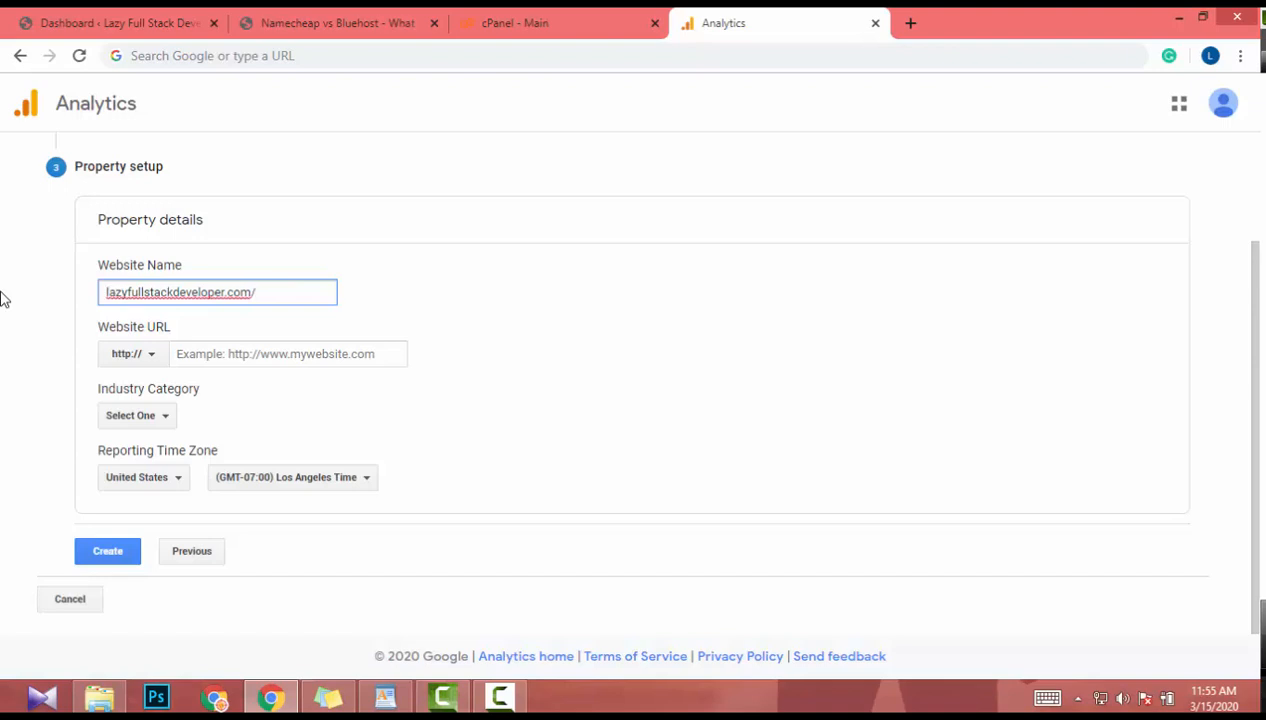
key("End")
key("BackSpace")
left_click(451, 297)
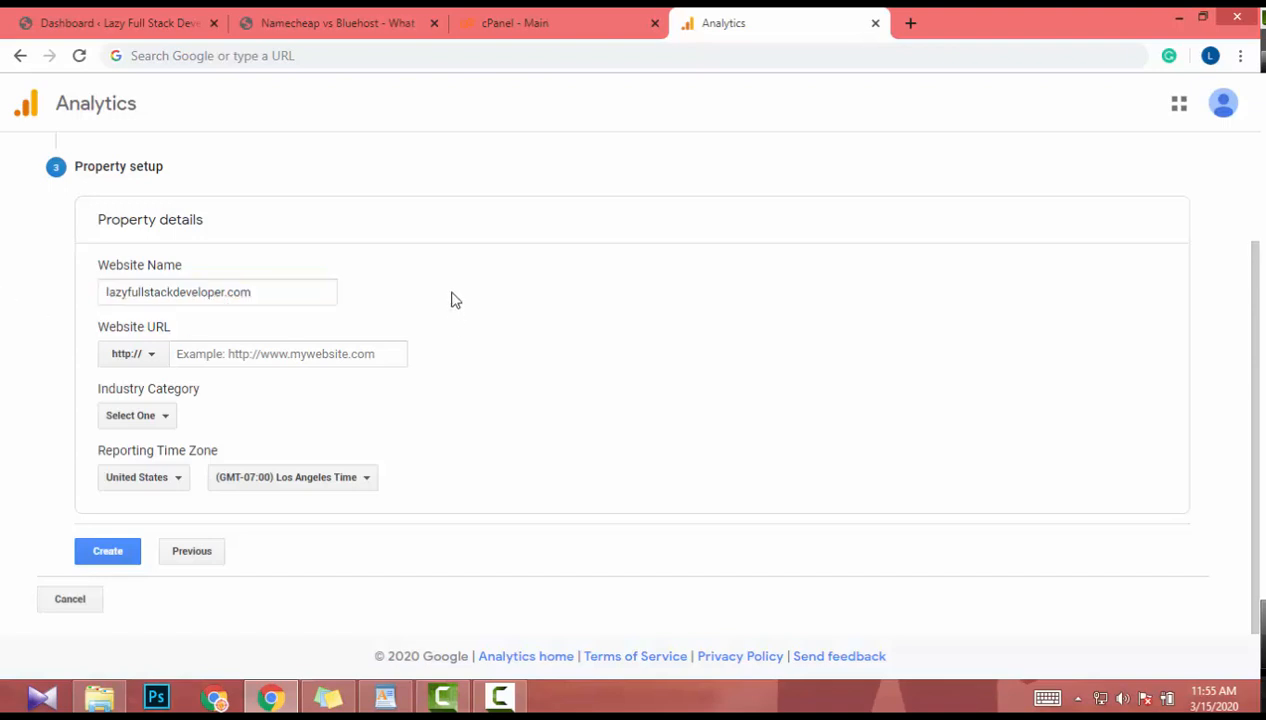
left_click(240, 355)
type("https://lazyfullstackdeveloper.com/")
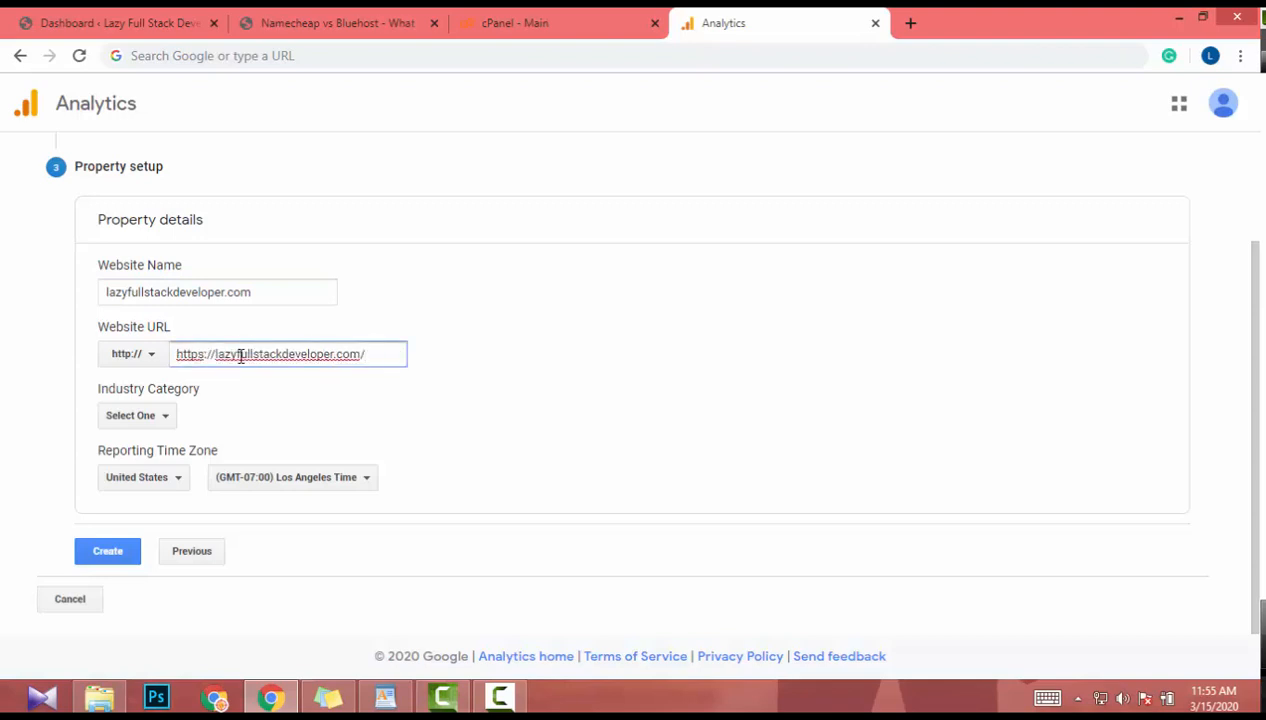
key("BackSpace")
key("Left")
key("Left")
key("shift+Left")
key("shift+Left")
key("shift+Left")
key("shift+Left")
key("shift+Left")
key("shift+Left")
key("shift+Left")
key("BackSpace")
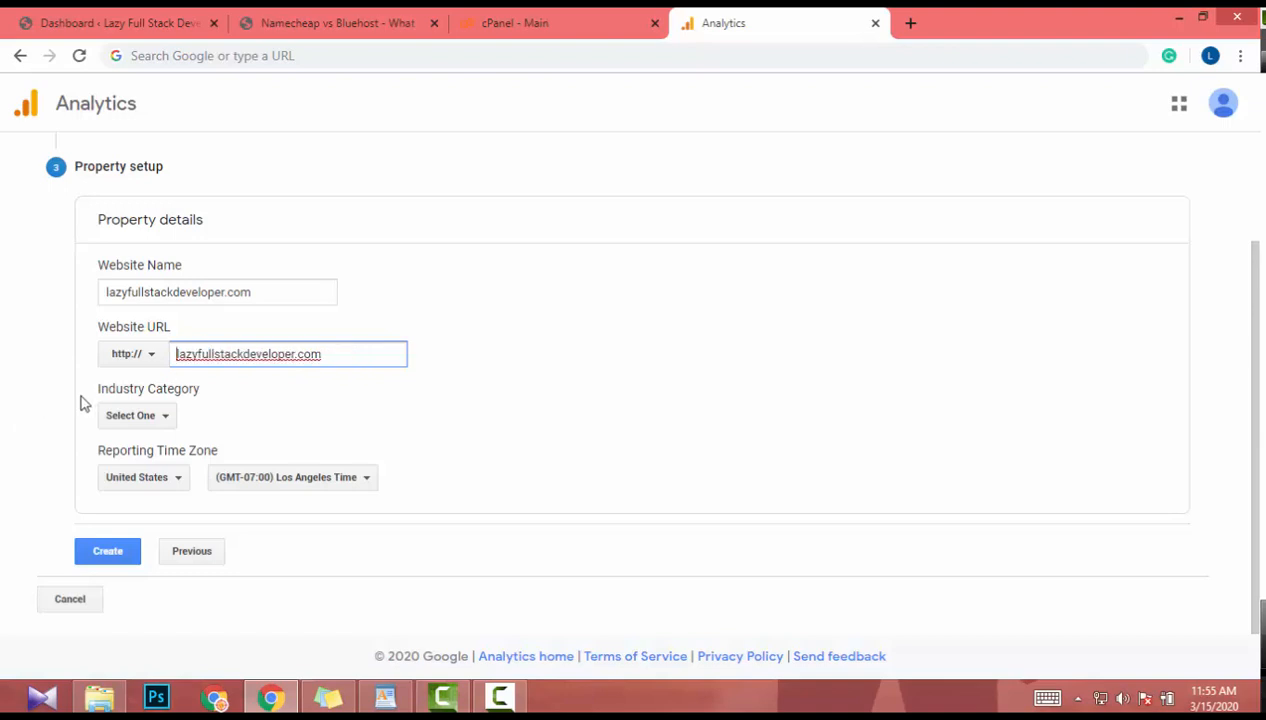
left_click(146, 360)
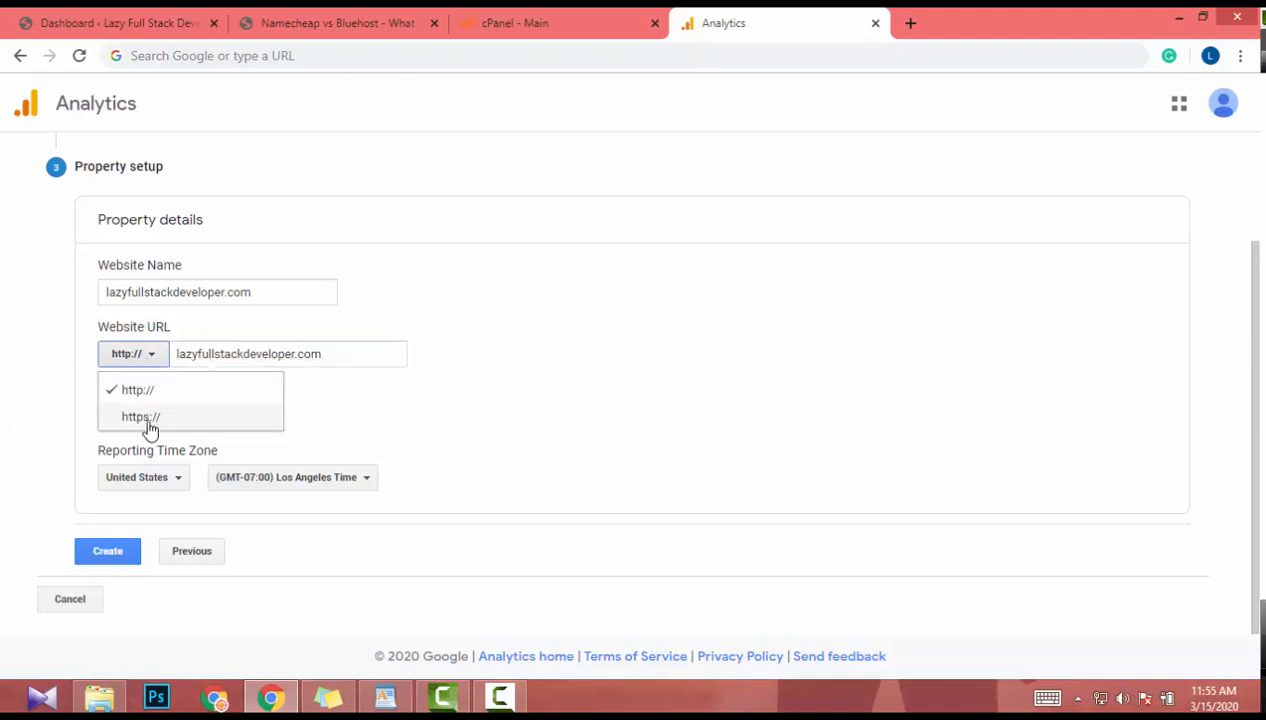
left_click(149, 420)
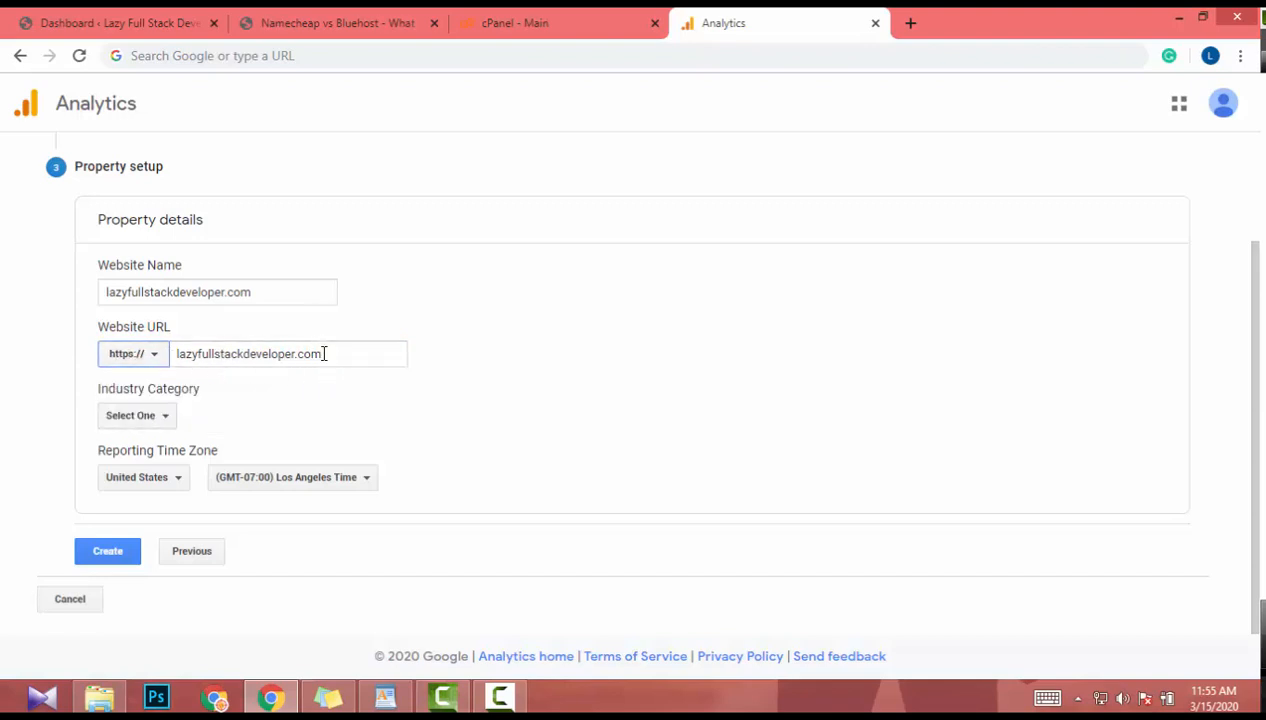
Step: Set the property's industry category to Internet and Telecom
left_click(135, 418)
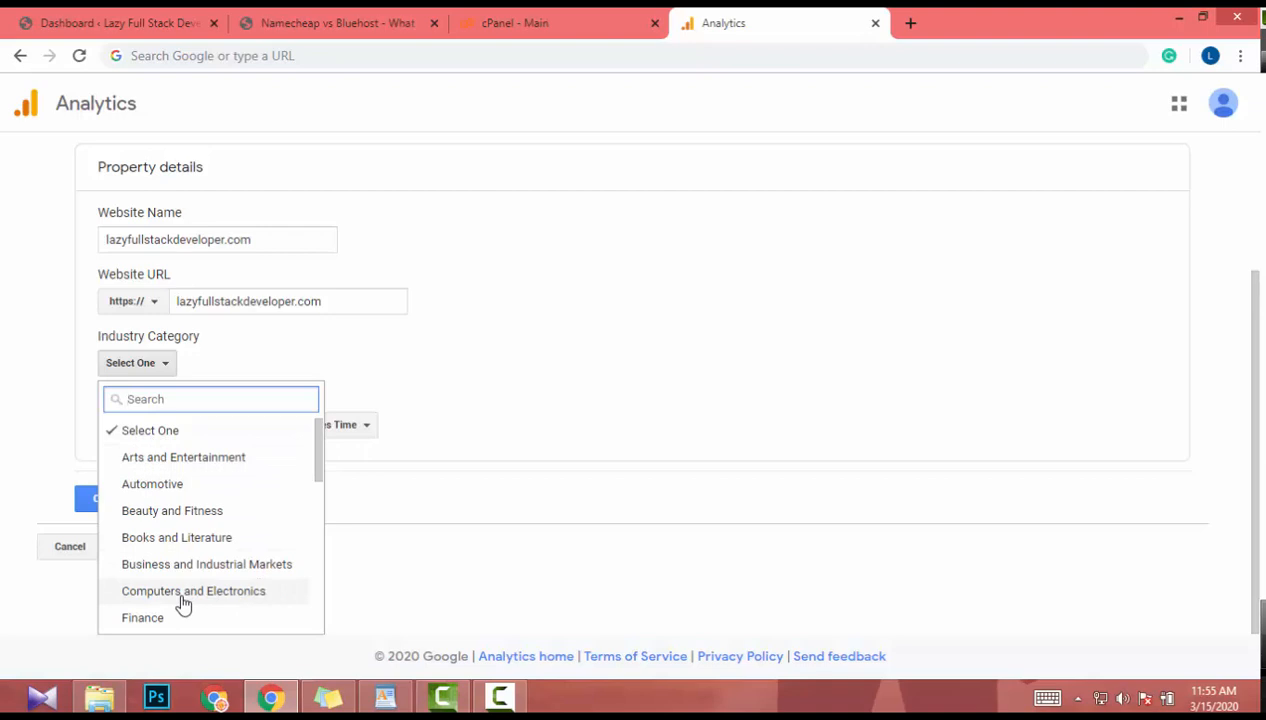
scroll(182, 560, "down", 2)
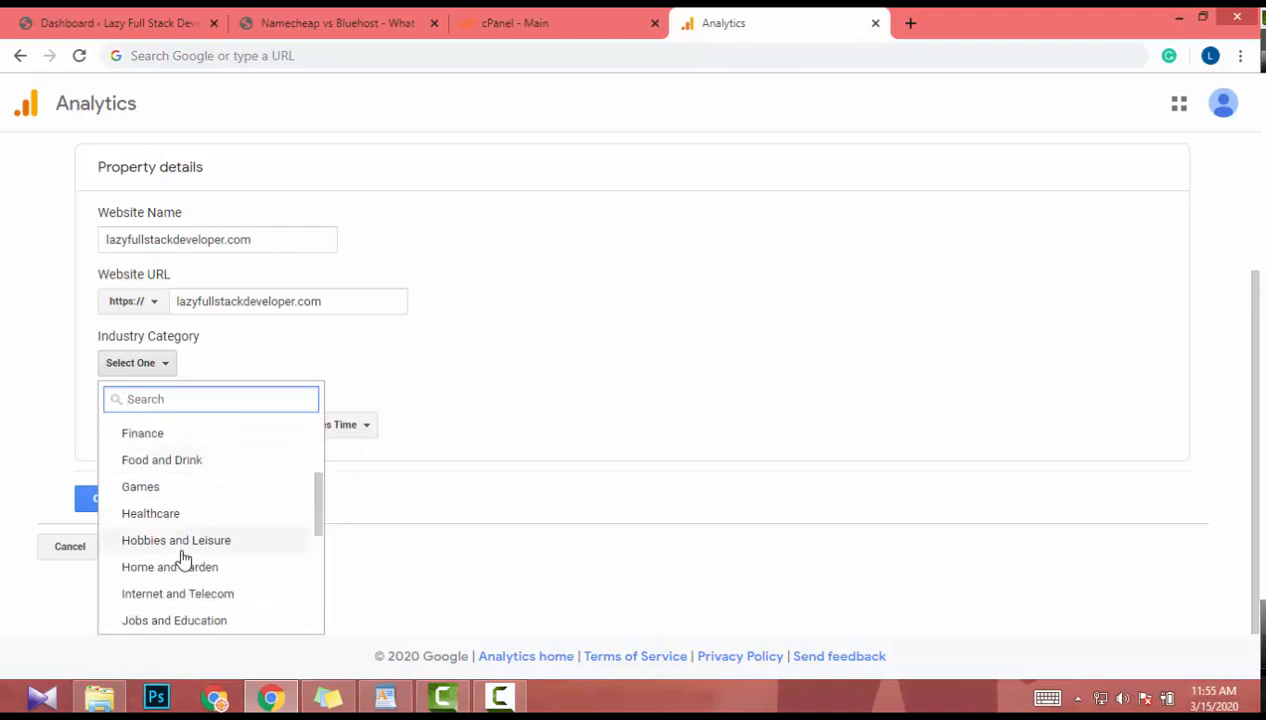
scroll(182, 560, "down", 1)
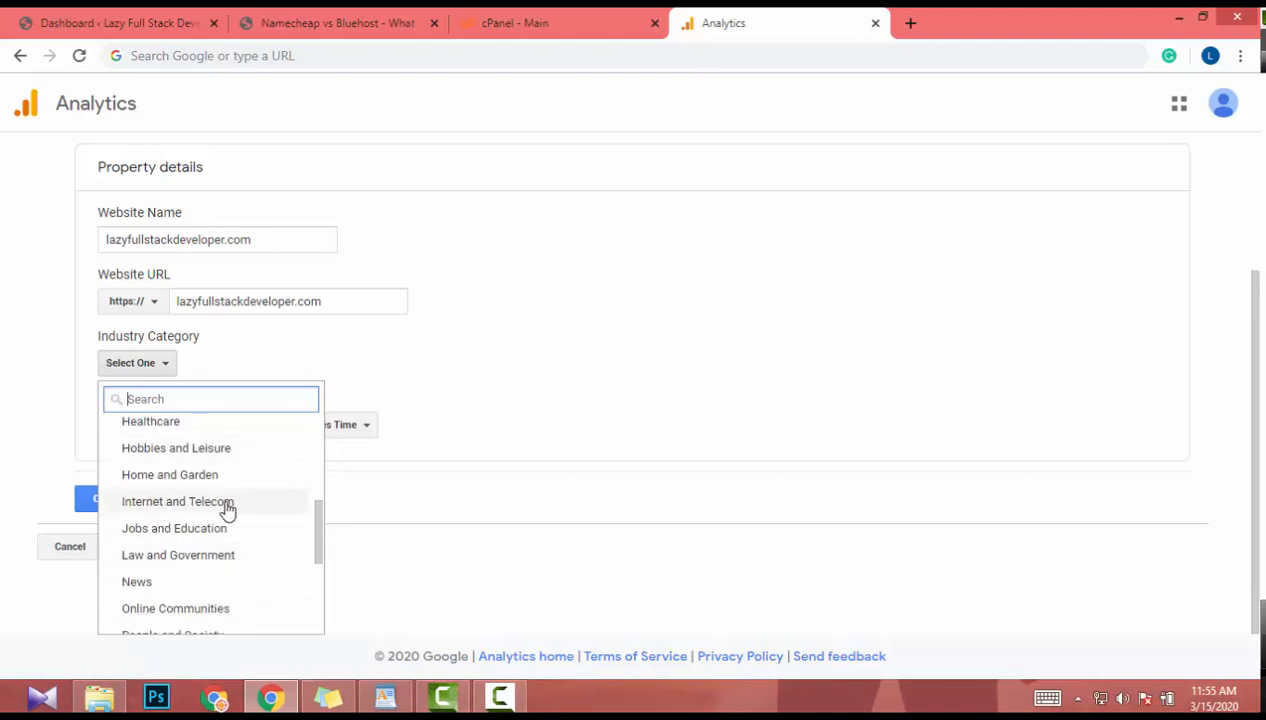
scroll(266, 512, "down", 1)
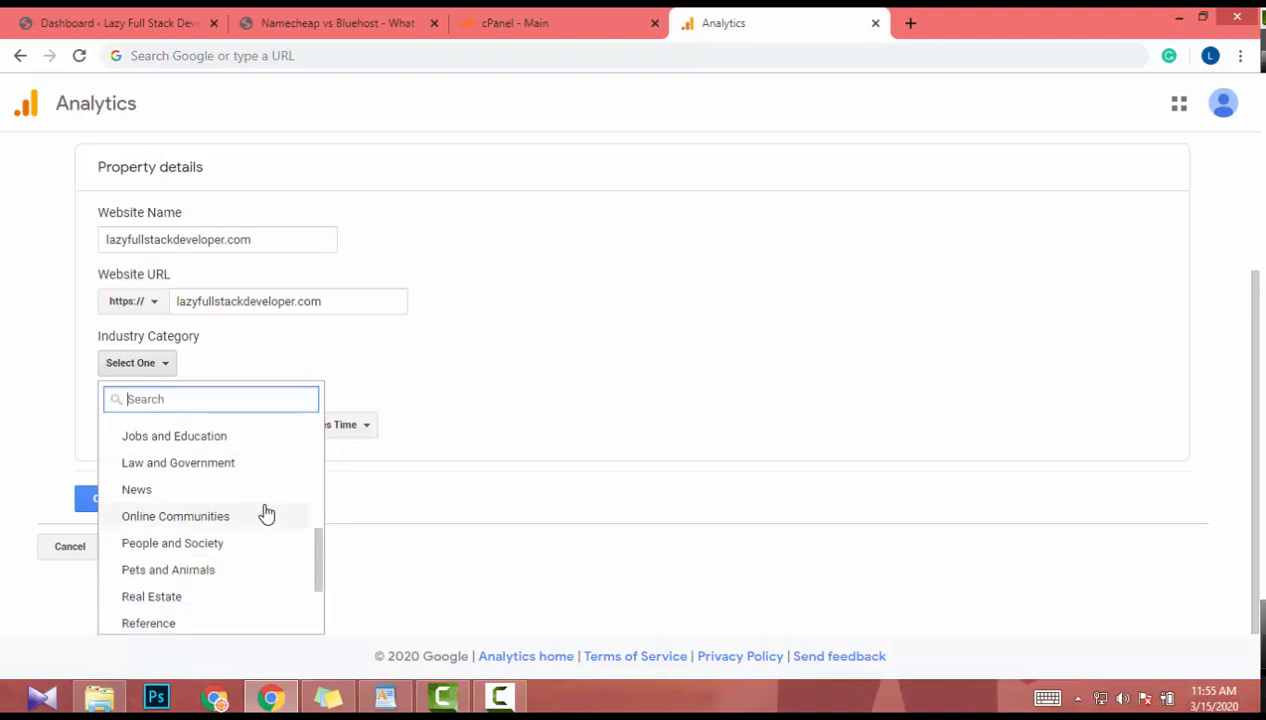
scroll(266, 512, "down", 1)
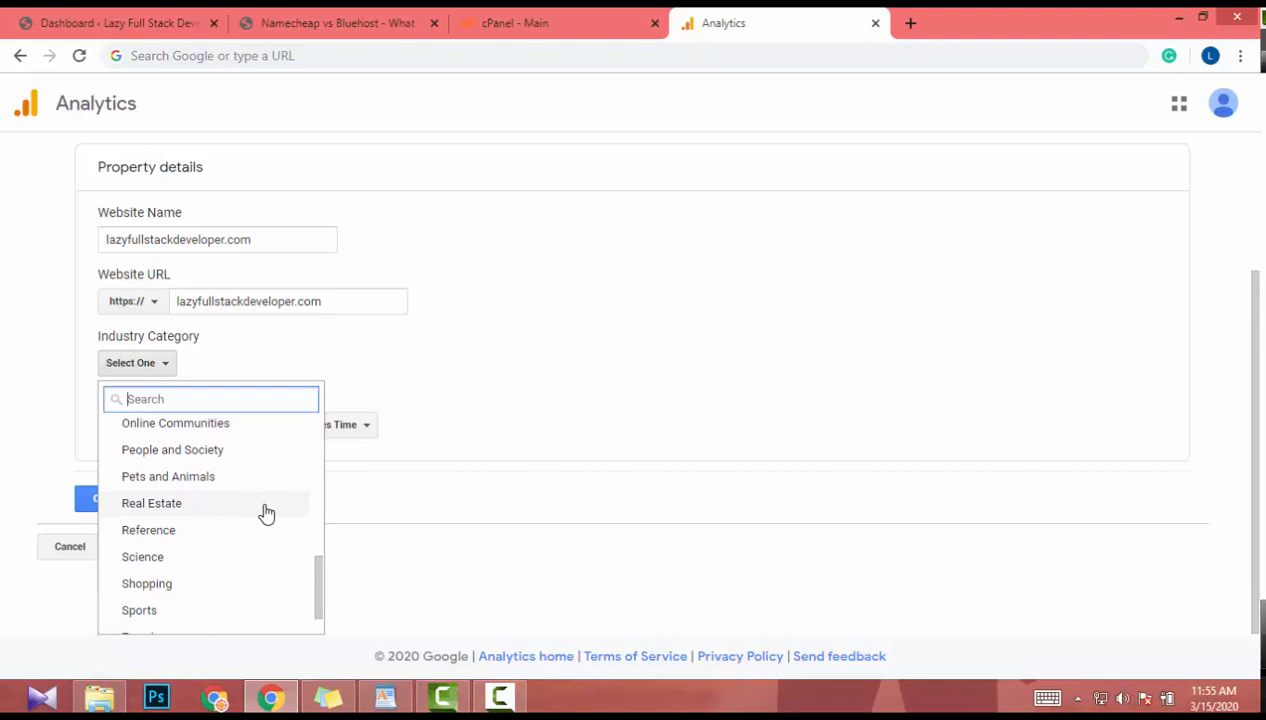
scroll(266, 512, "down", 1)
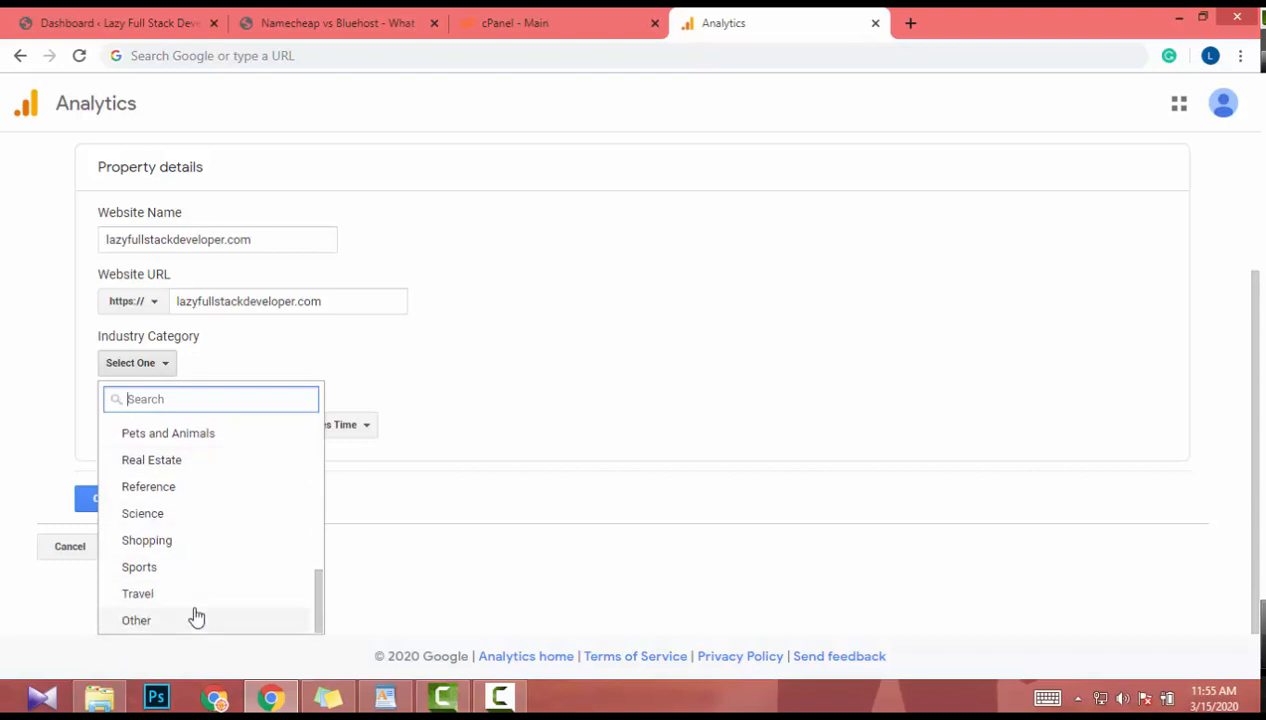
scroll(197, 617, "up", 6)
scroll(212, 610, "down", 1)
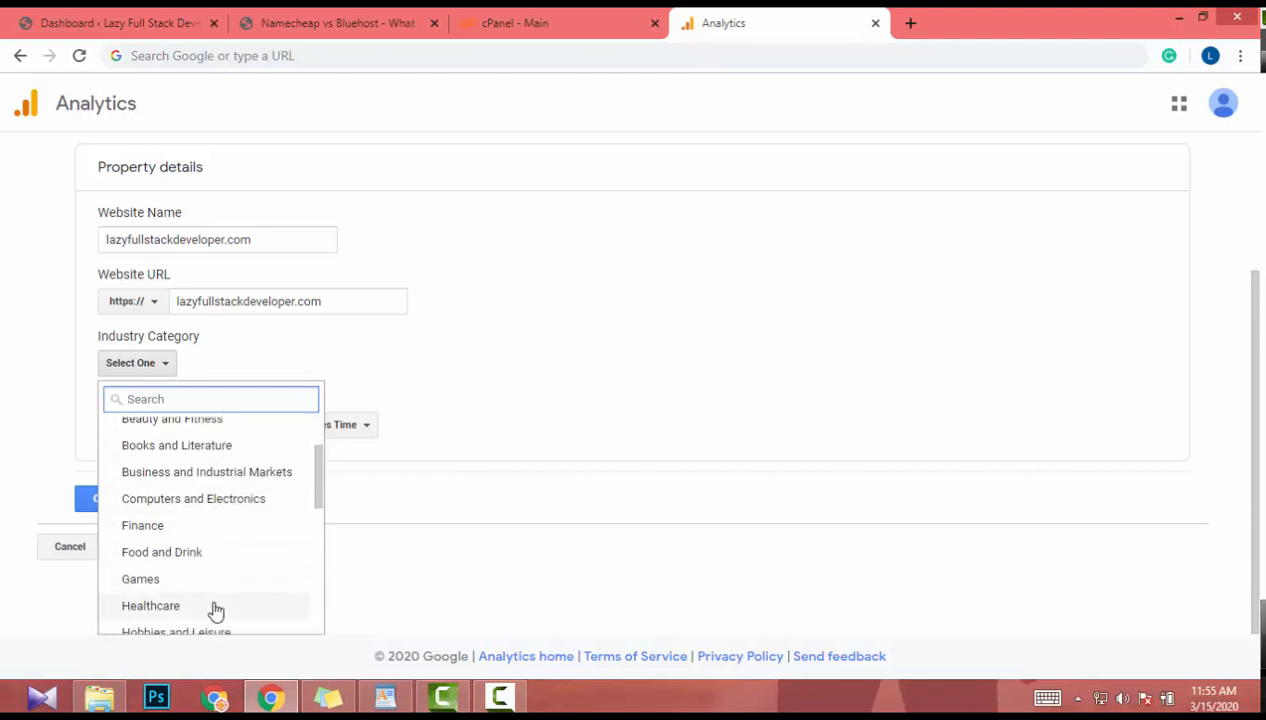
scroll(216, 610, "down", 1)
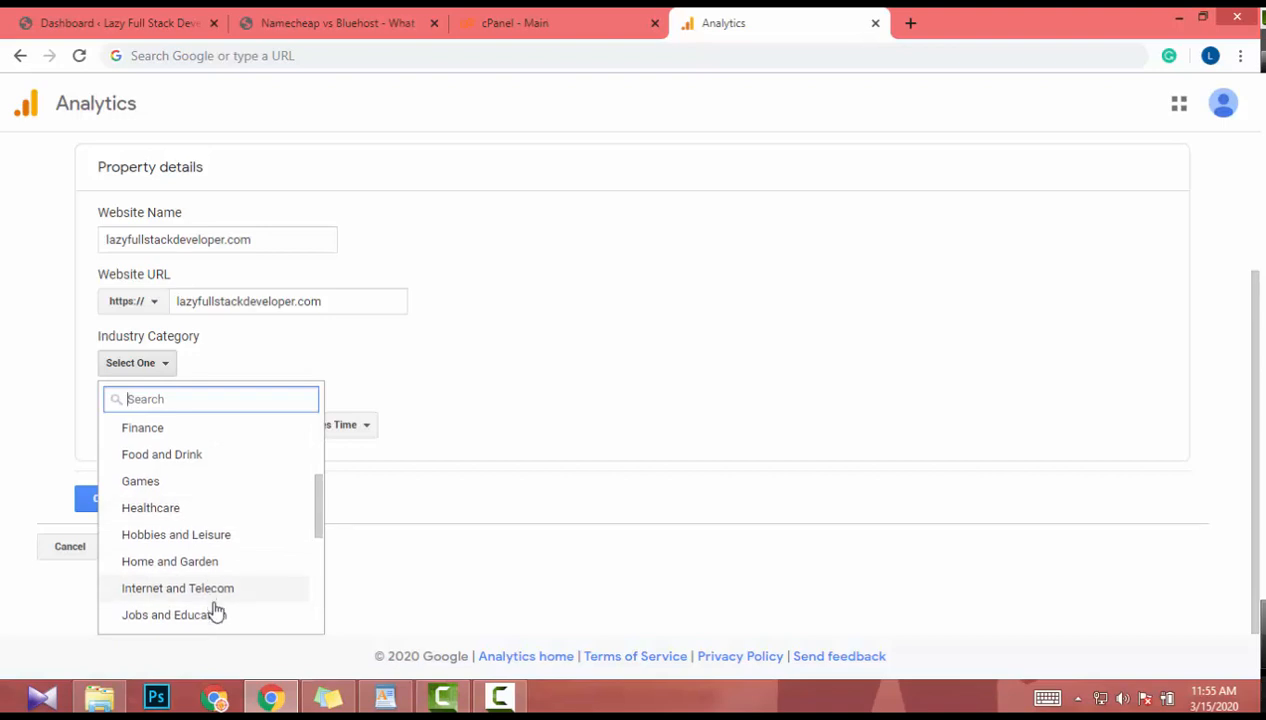
scroll(213, 608, "down", 1)
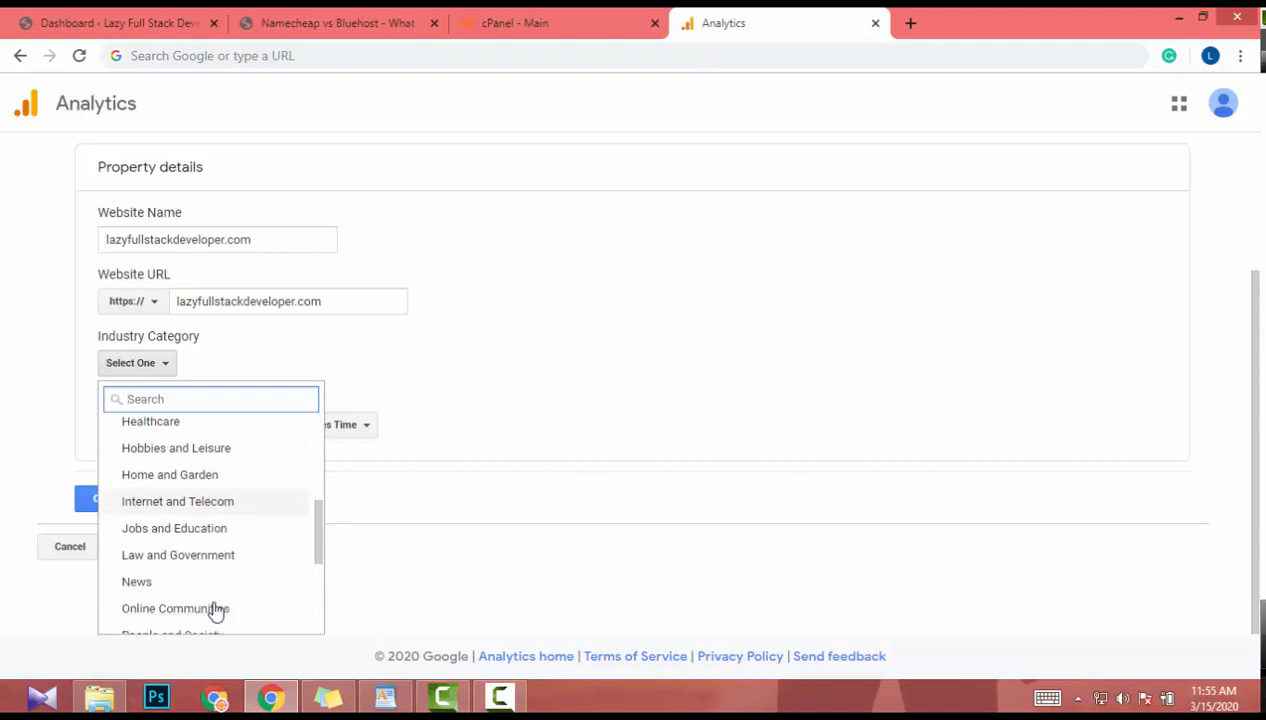
left_click(171, 503)
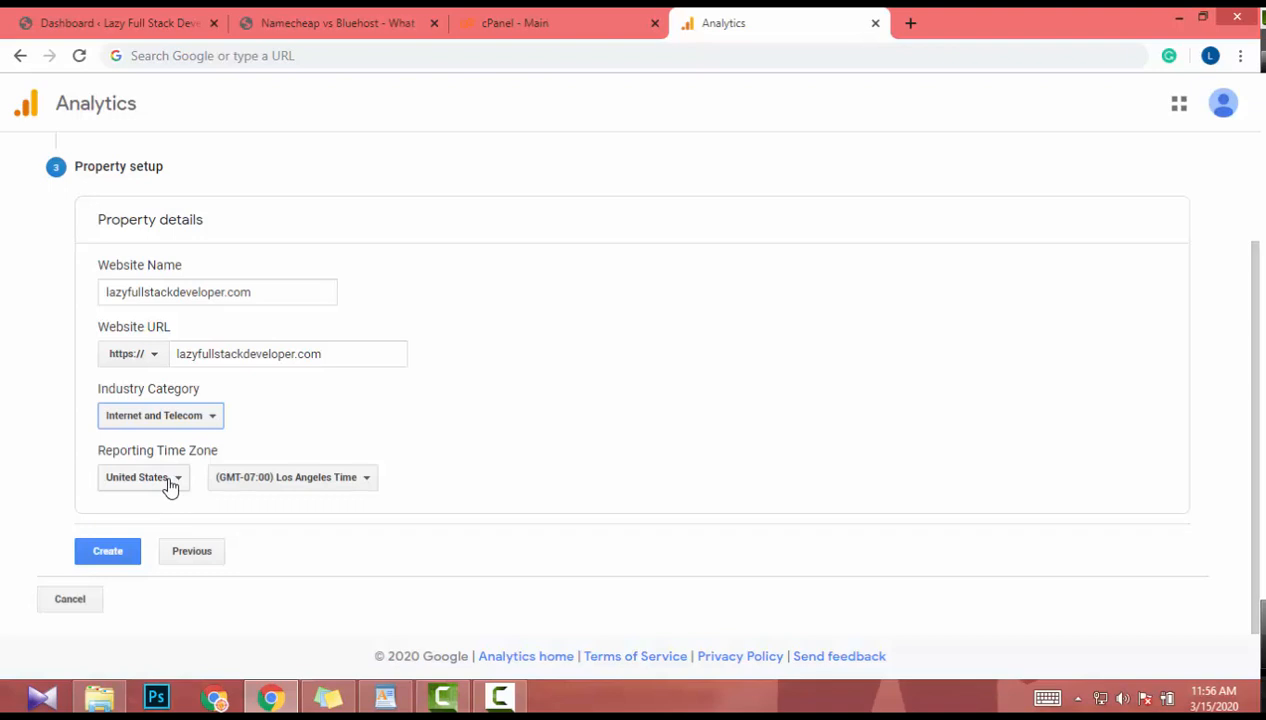
Step: Set the reporting time zone country to Sri Lanka and submit the property details to create the property
left_click(170, 484)
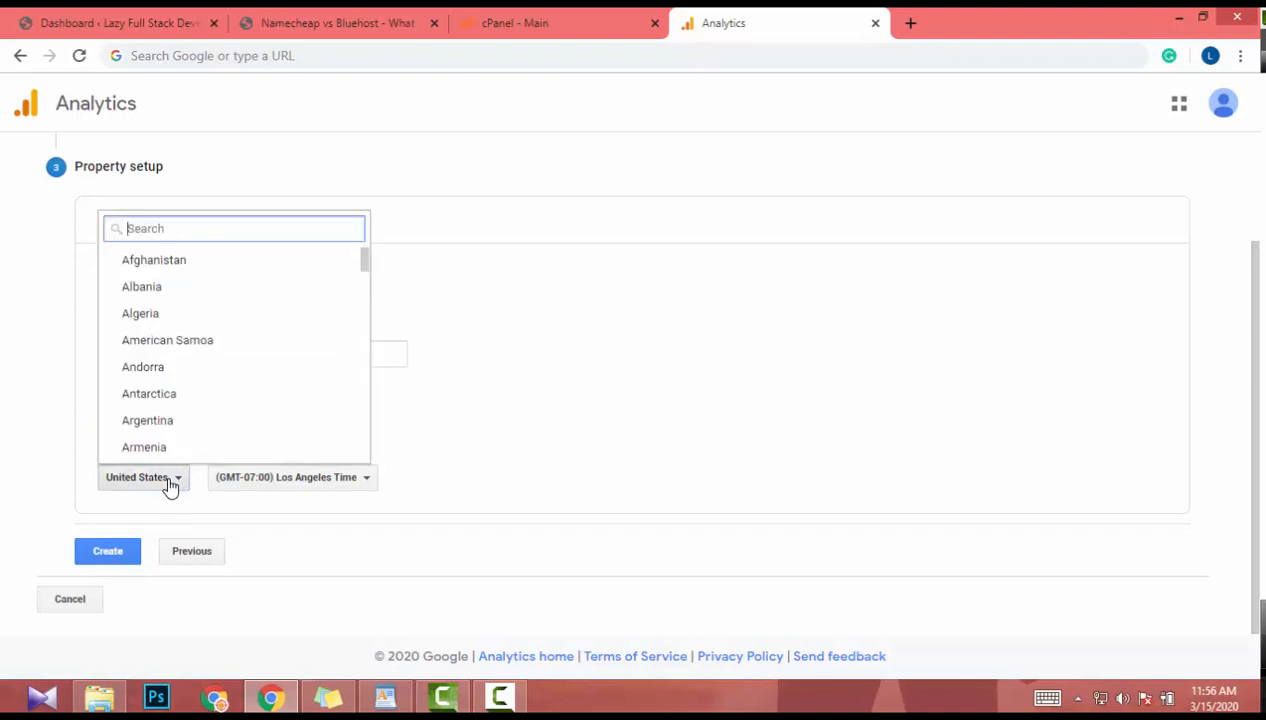
type("sri")
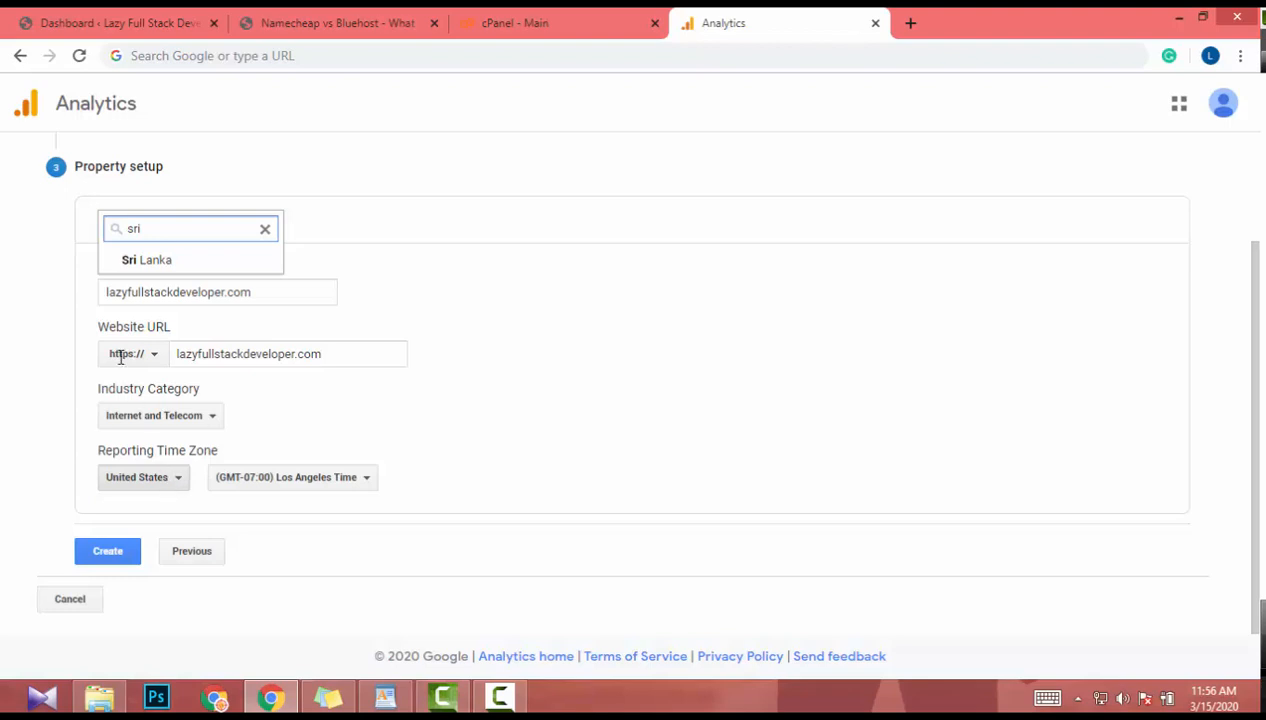
left_click(158, 262)
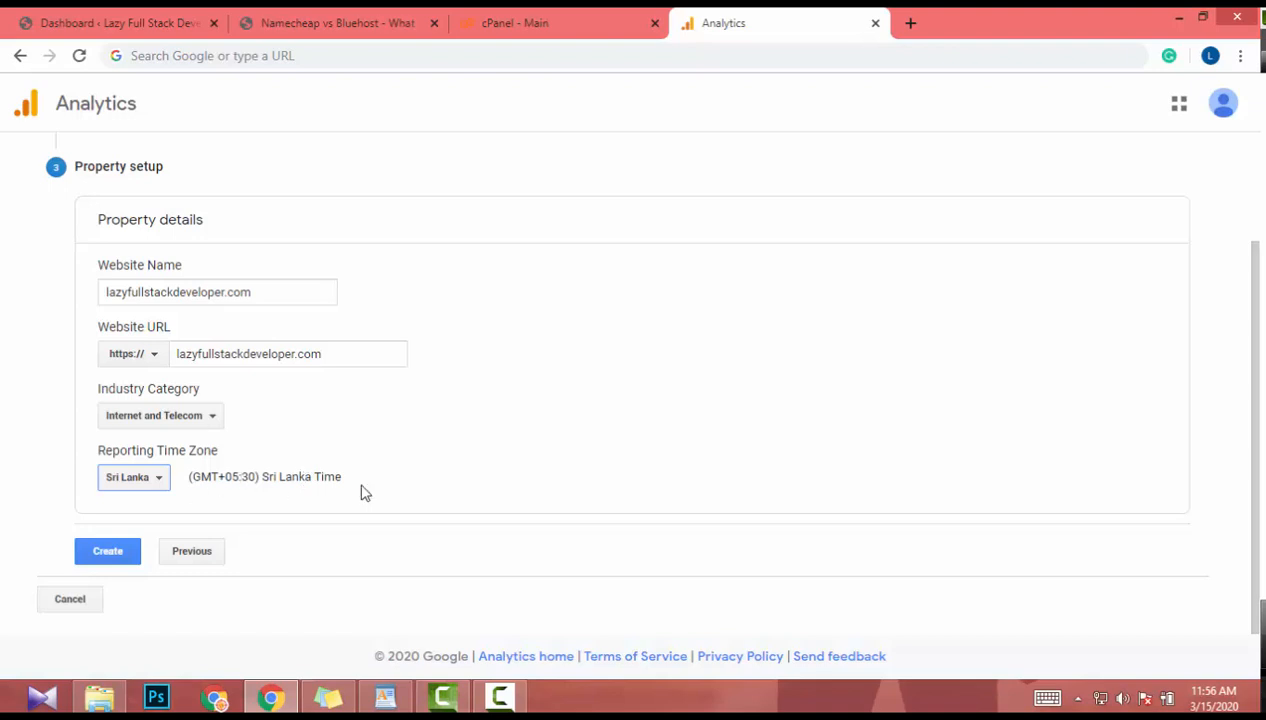
left_click(105, 553)
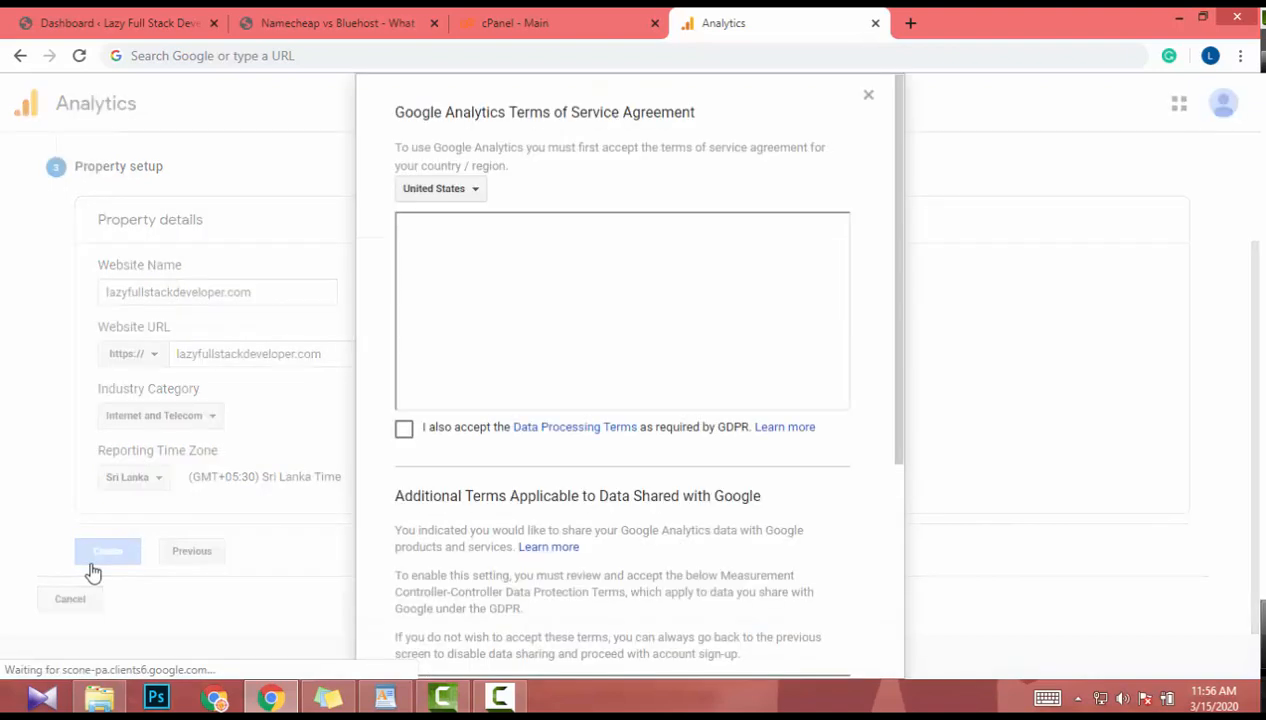
Step: Set the Terms of Service country to Sri Lanka and accept the Data Processing Terms required by GDPR
left_click(453, 194)
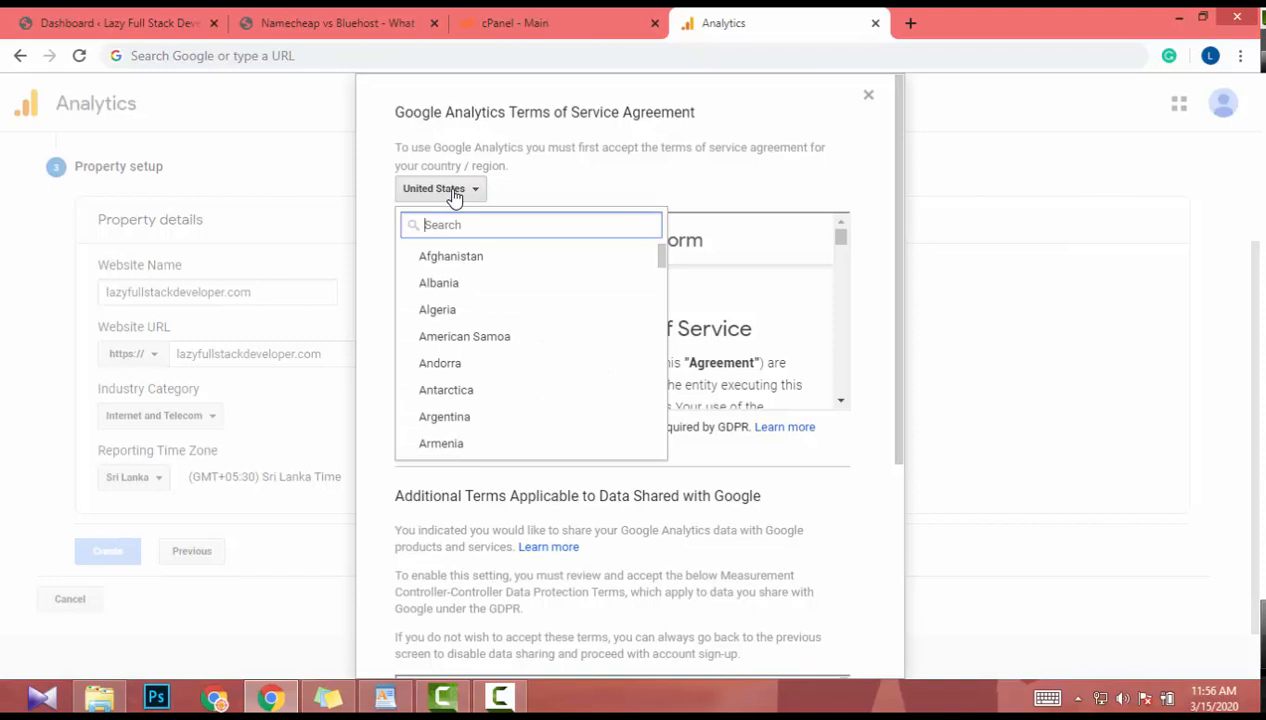
type("sri")
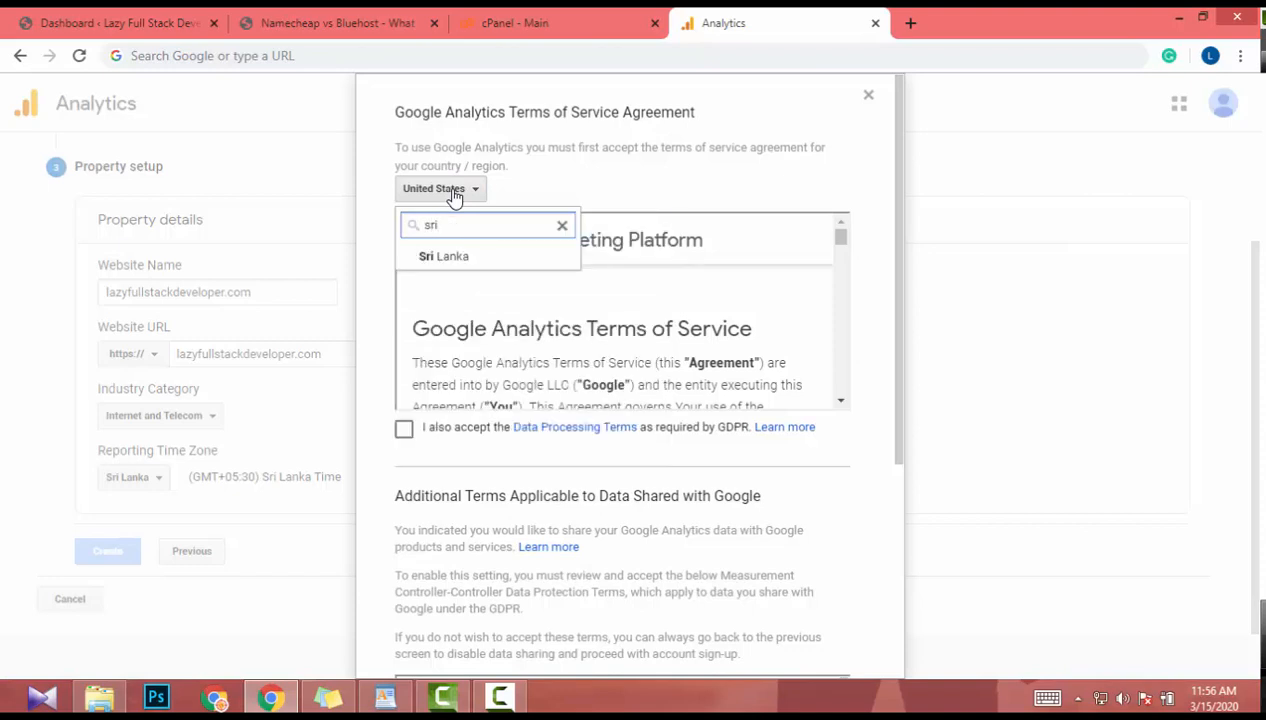
key("Return")
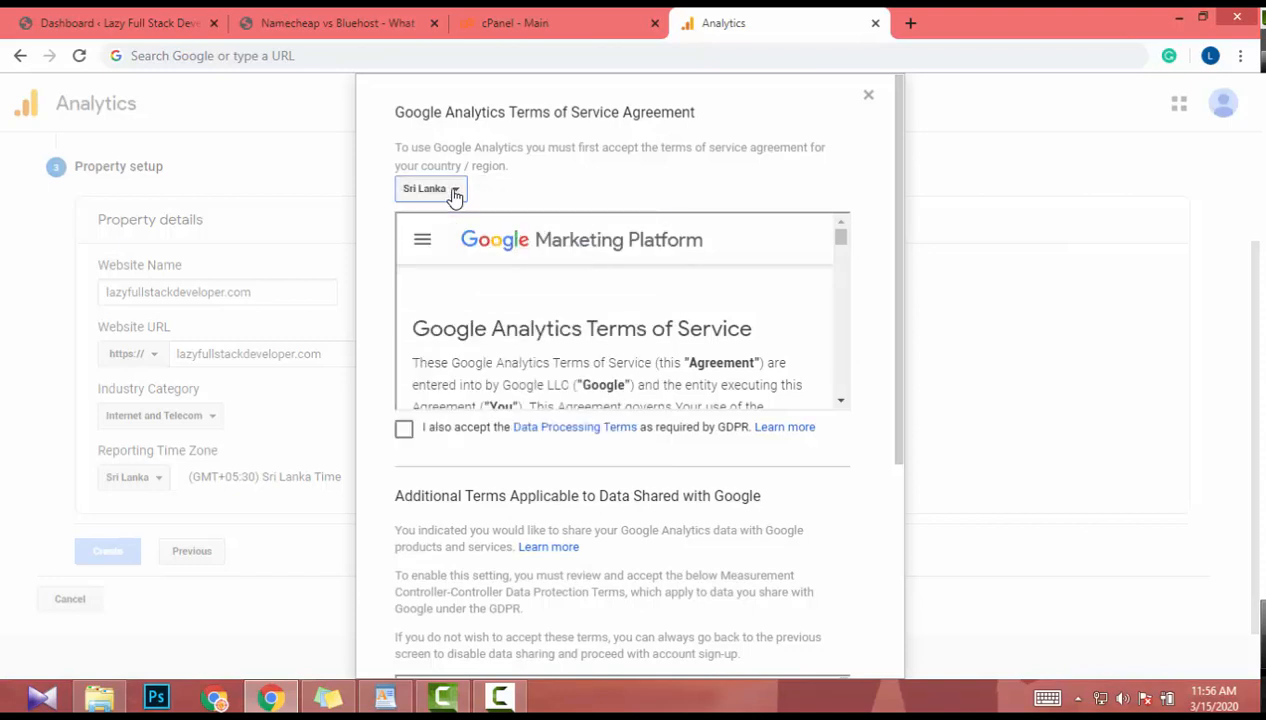
left_click(421, 428)
Step: Accept the Measurement Controller-Controller Data Protection Terms and agree to the Google Analytics Terms of Service
scroll(421, 452, "down", 8)
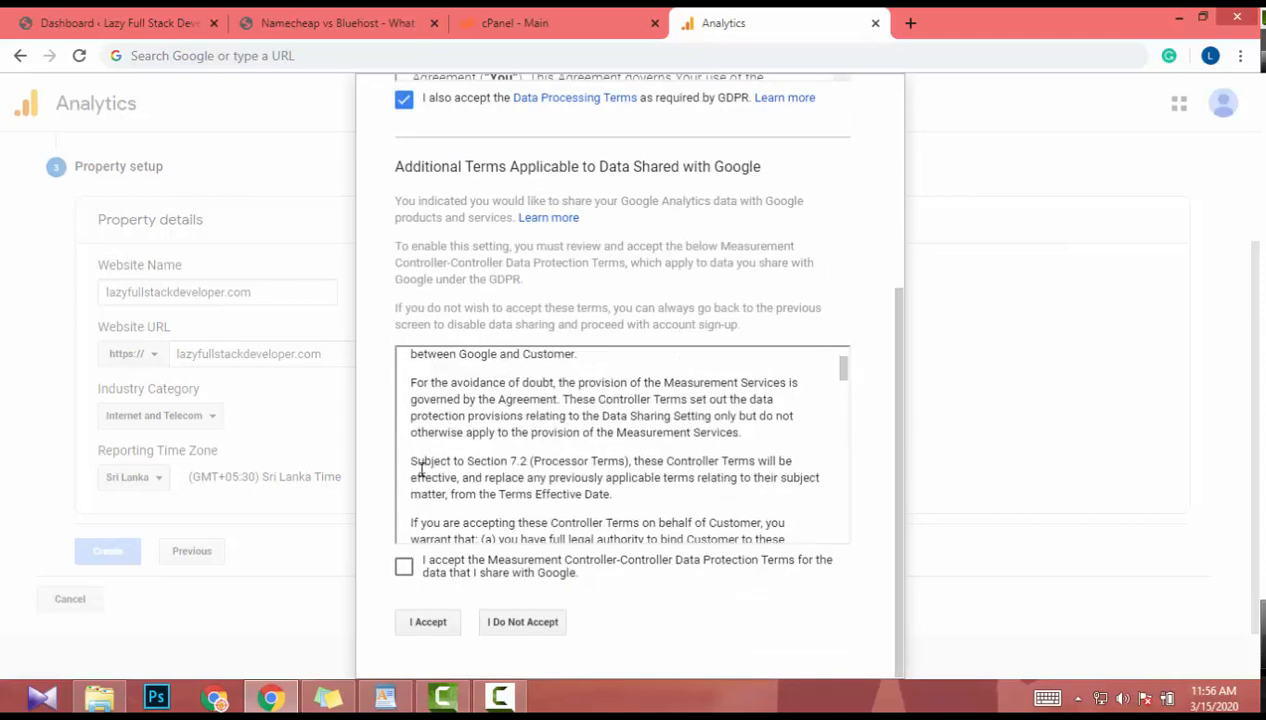
scroll(421, 485, "up", 5)
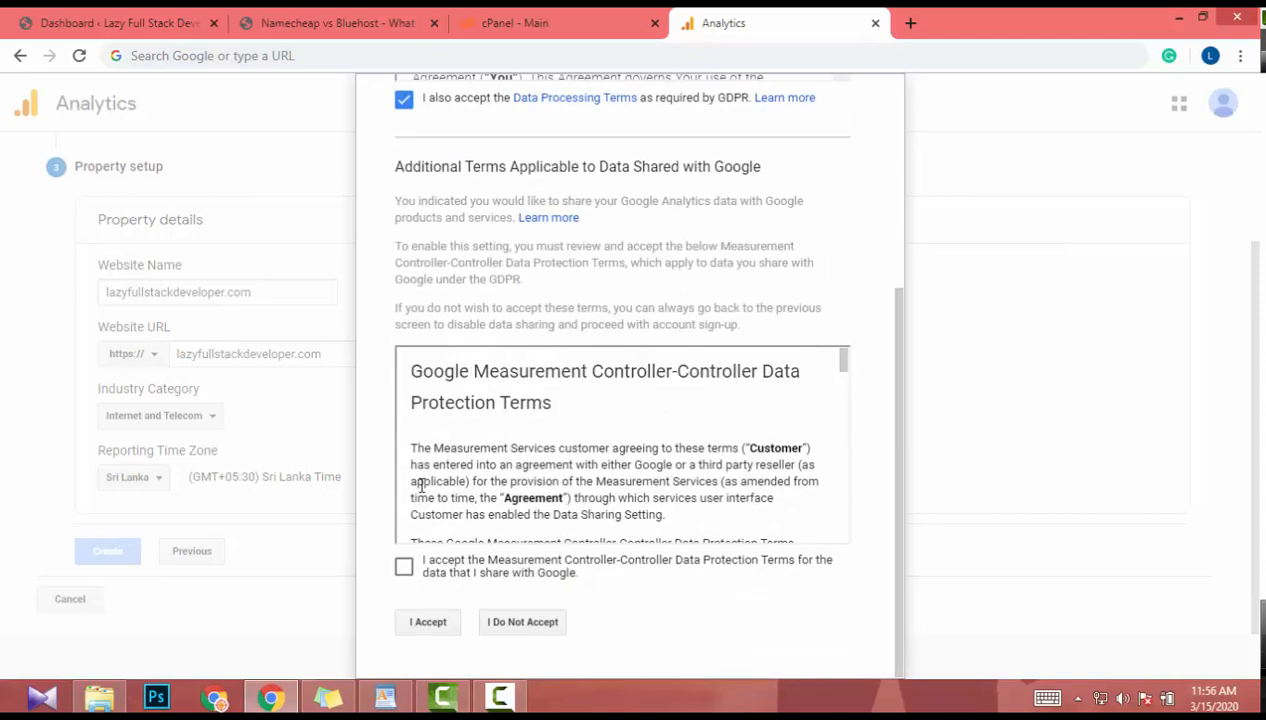
left_click(402, 568)
left_click(415, 627)
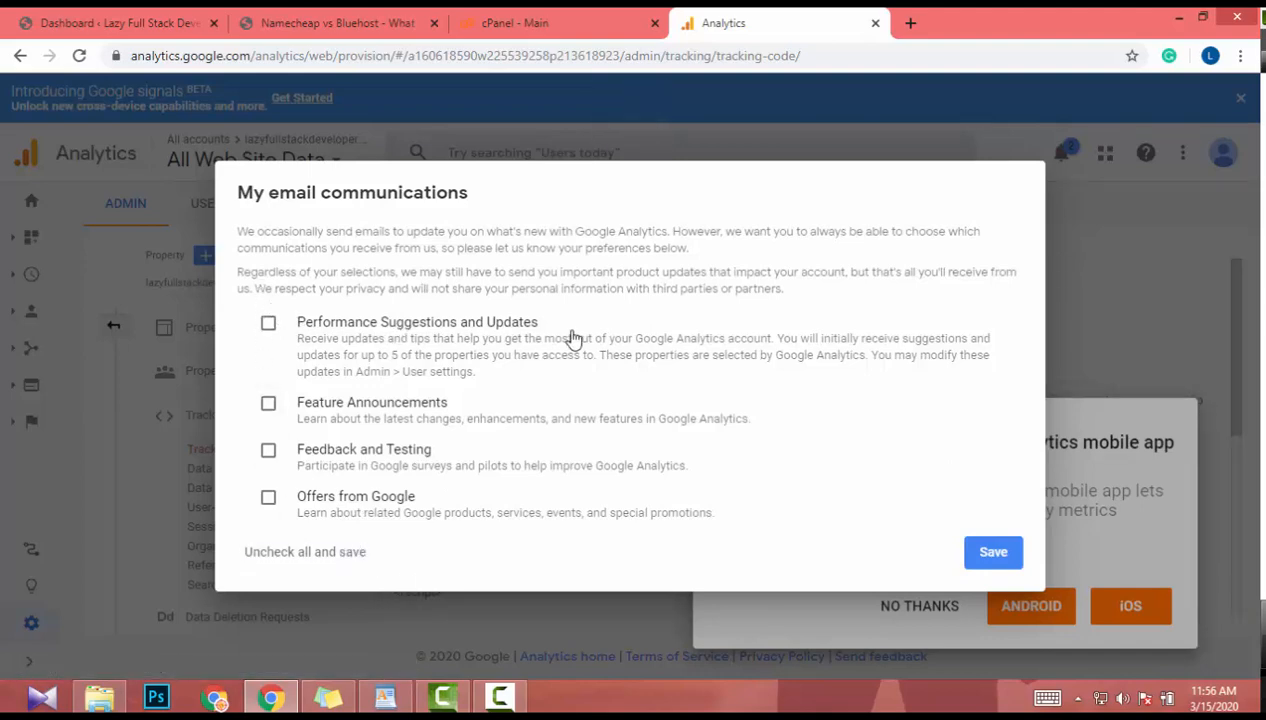
Step: Save the email communication preferences with every option unselected, and dismiss the mobile app offer and the search tip
left_click(990, 556)
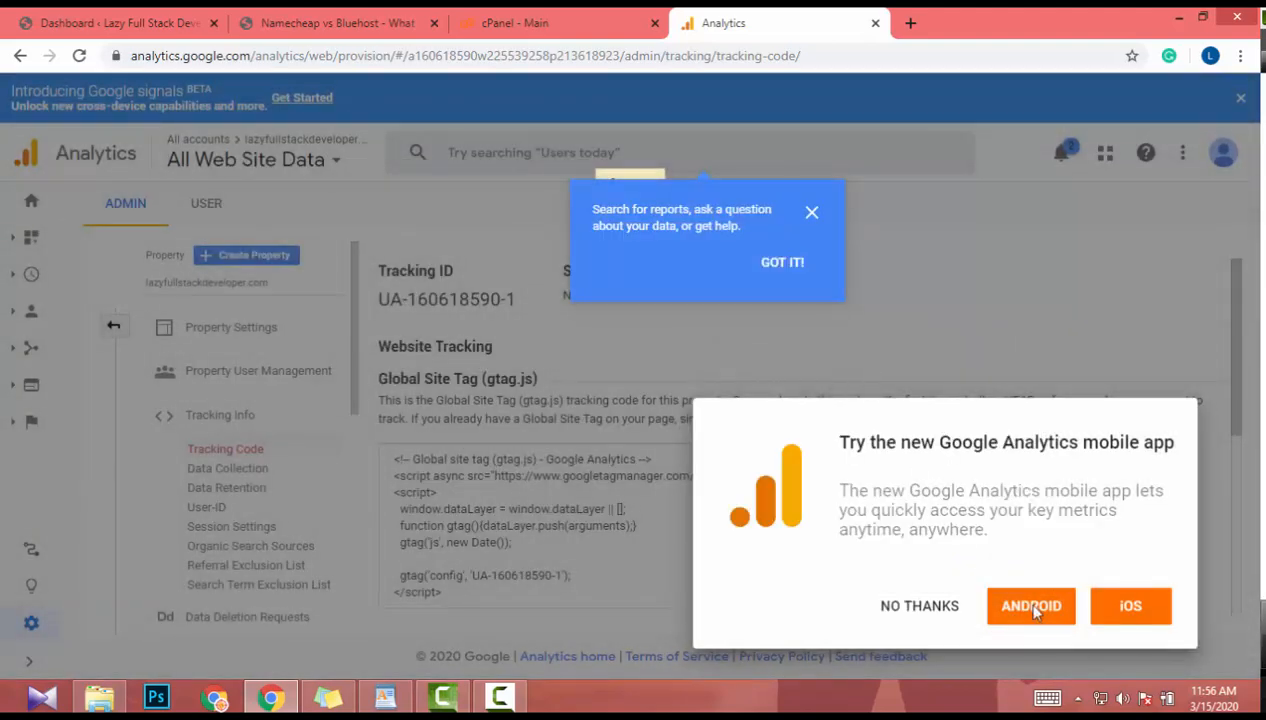
left_click(894, 582)
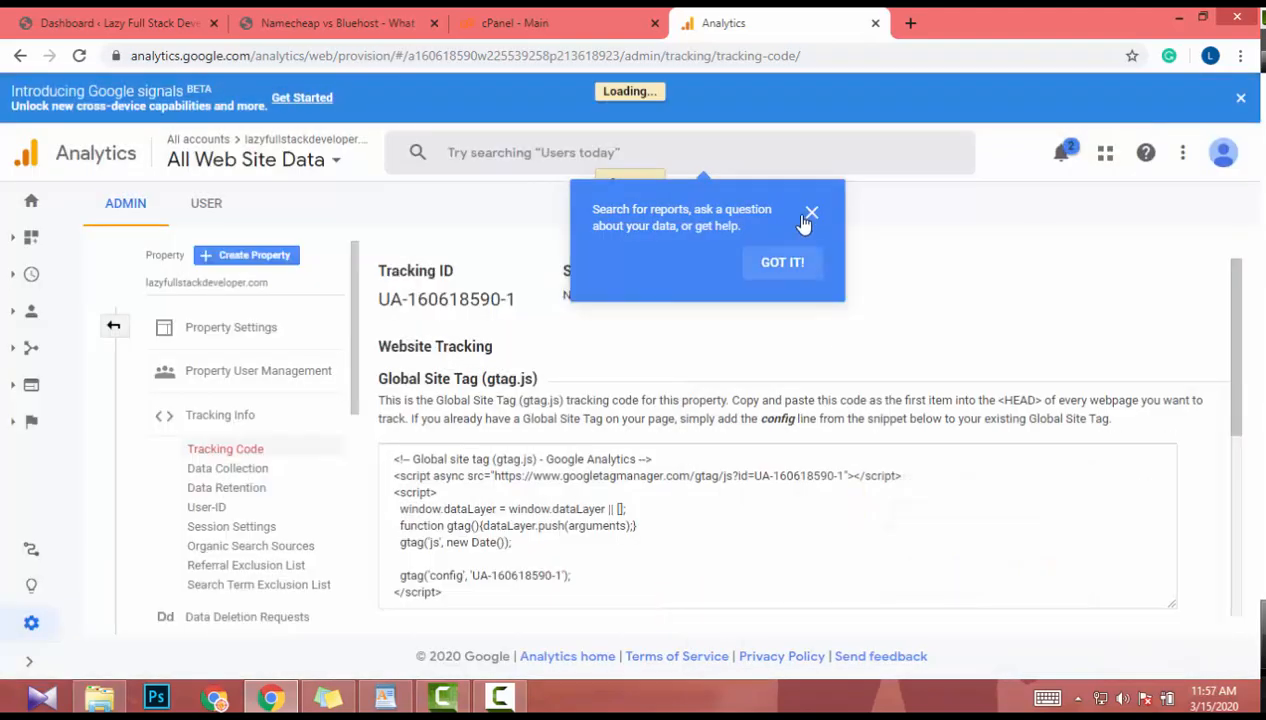
left_click(806, 218)
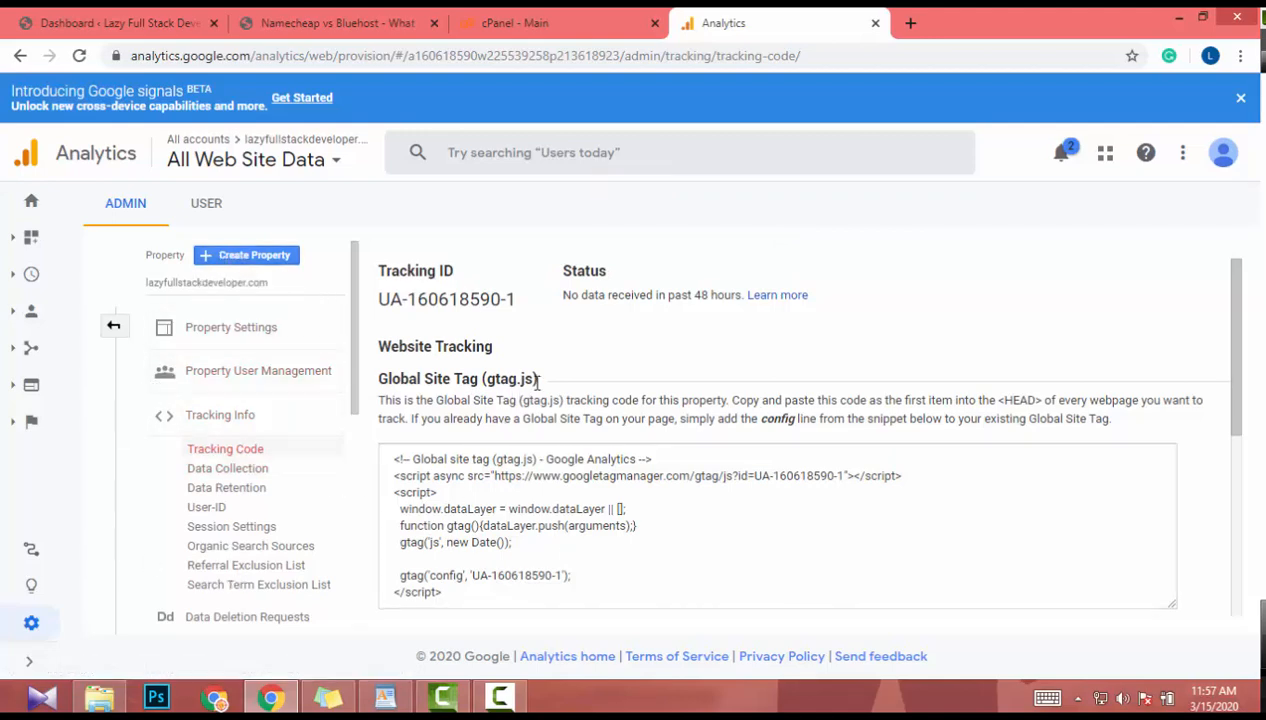
Step: Copy the entire Global Site Tag (gtag.js) tracking code of the property
scroll(537, 381, "down", 2)
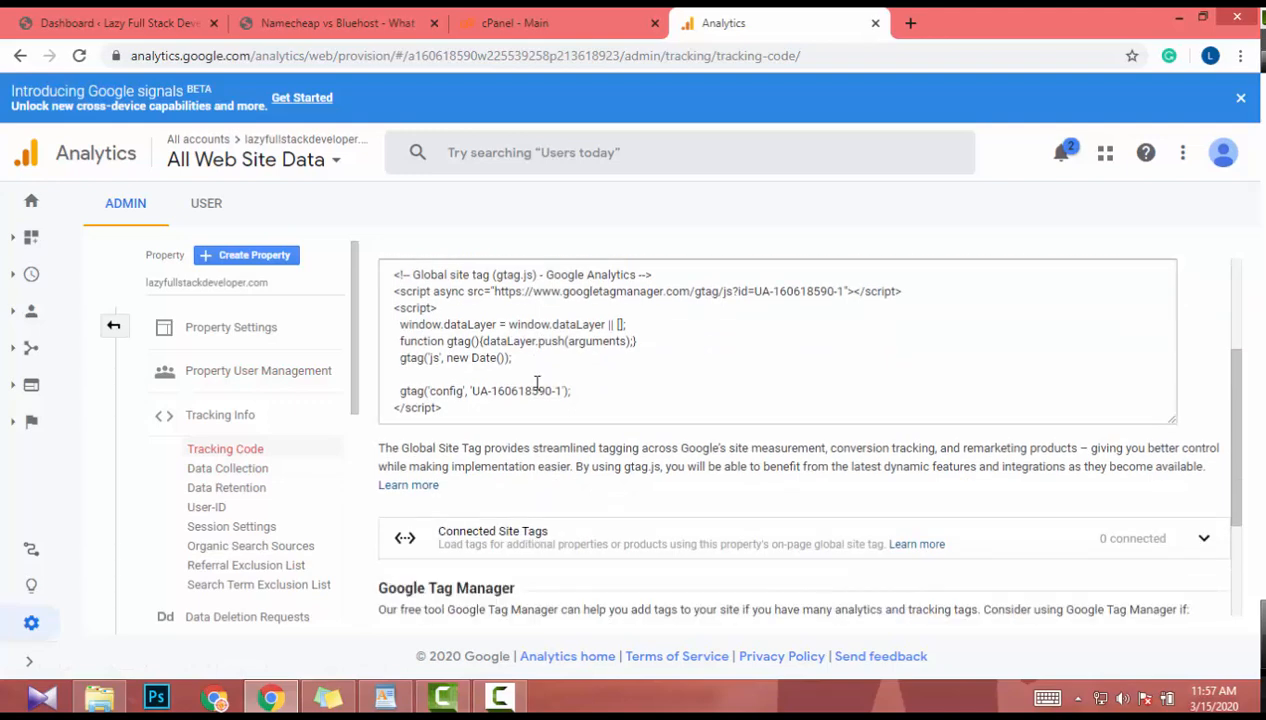
scroll(537, 383, "up", 1)
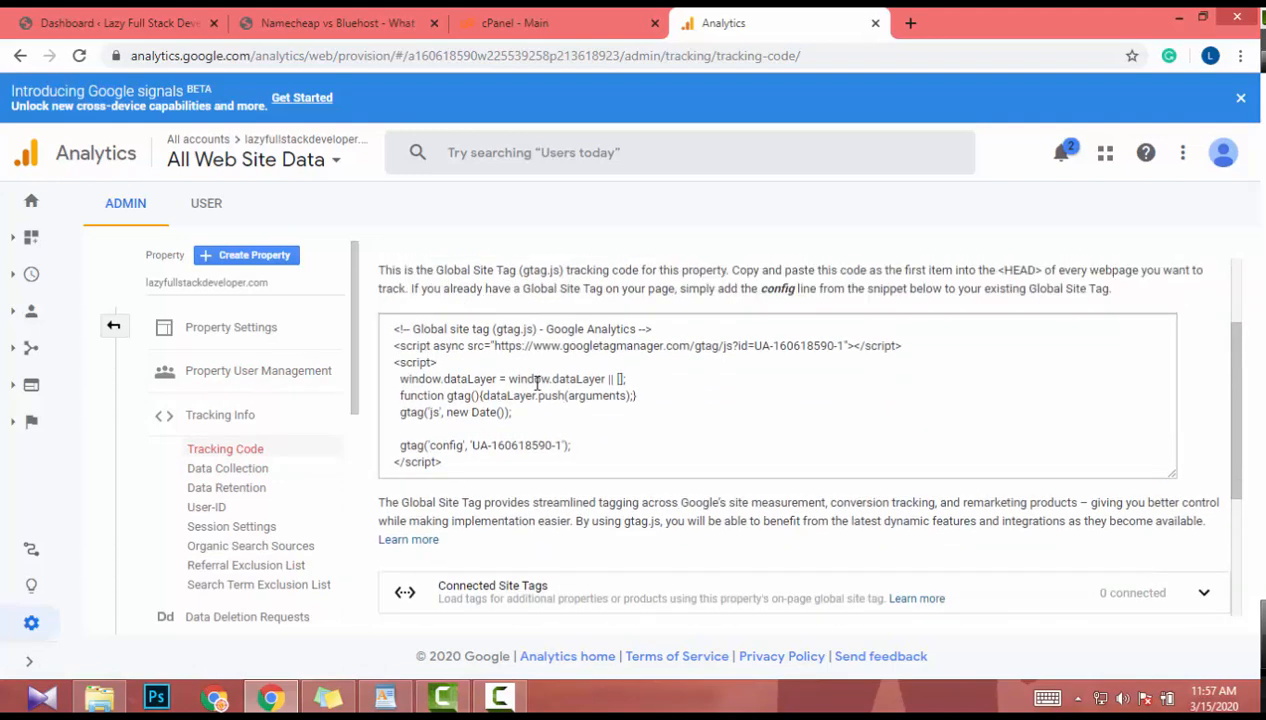
left_click_drag(473, 504, 376, 376)
key("ctrl+c")
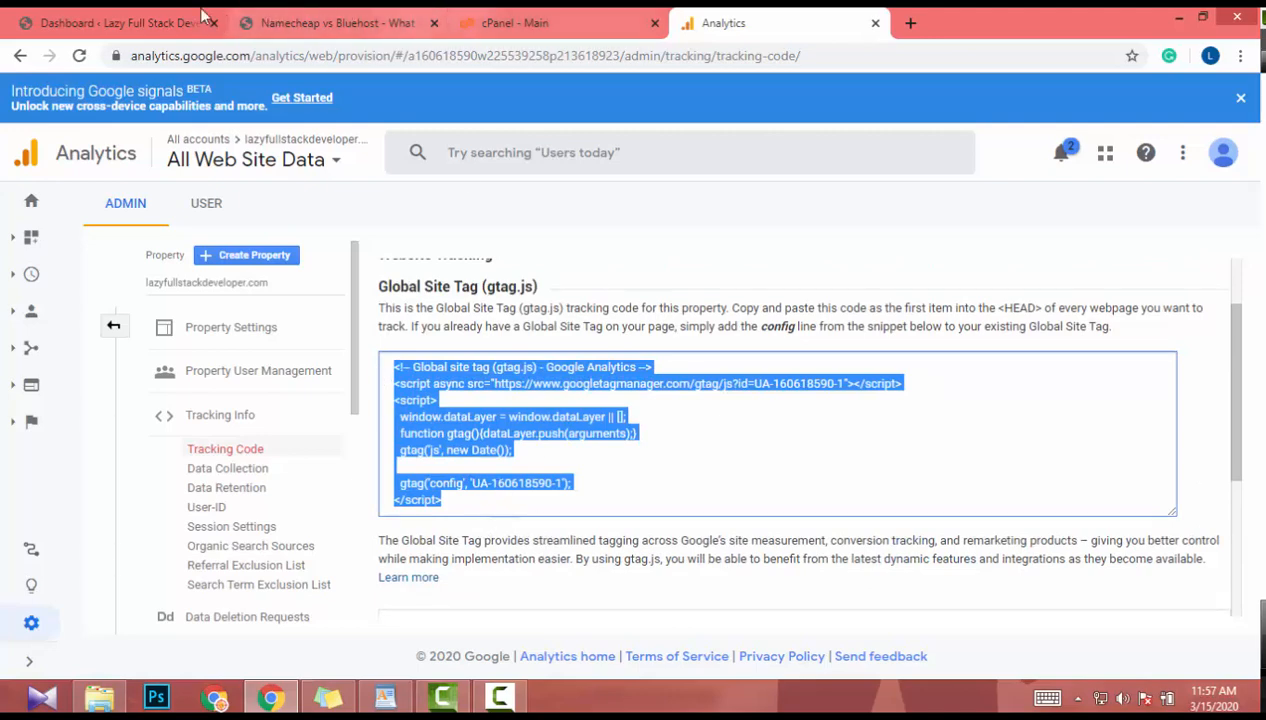
Step: Switch to the site's WordPress dashboard, open the Theme Editor and acknowledge the warning about direct theme edits
left_click(66, 14)
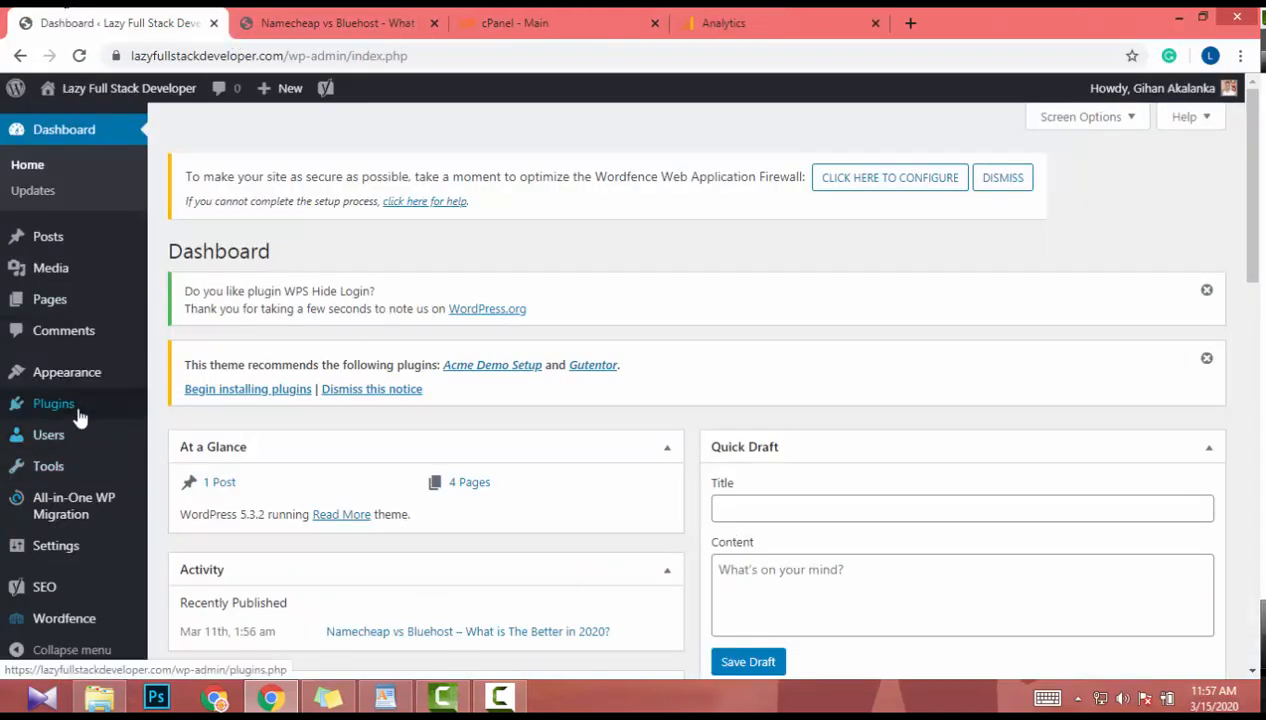
mouse_move(67, 378)
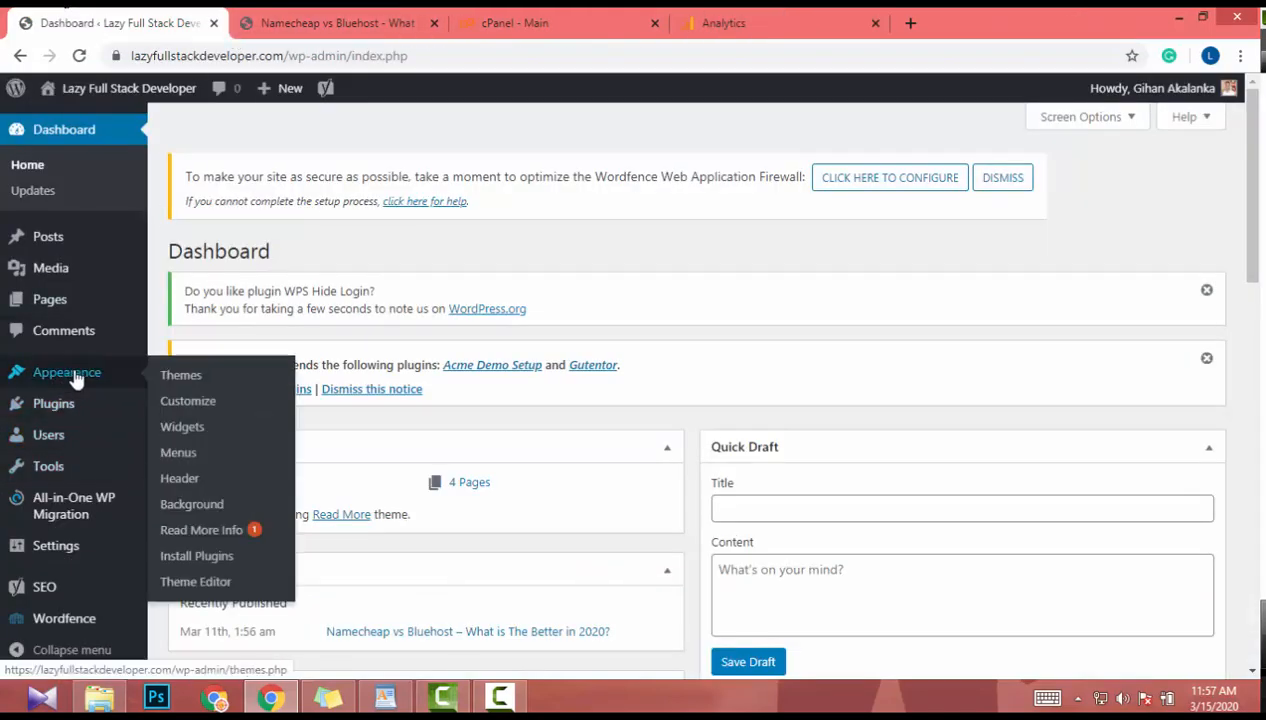
left_click(192, 586)
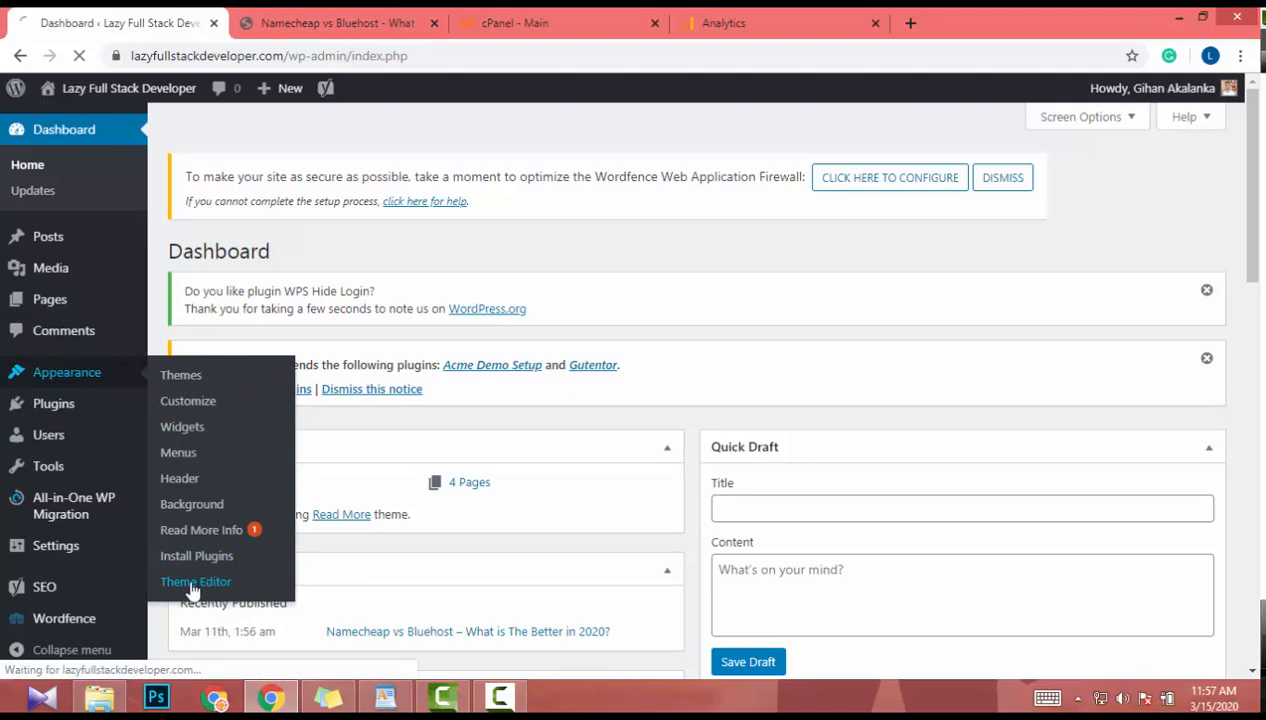
mouse_move(143, 590)
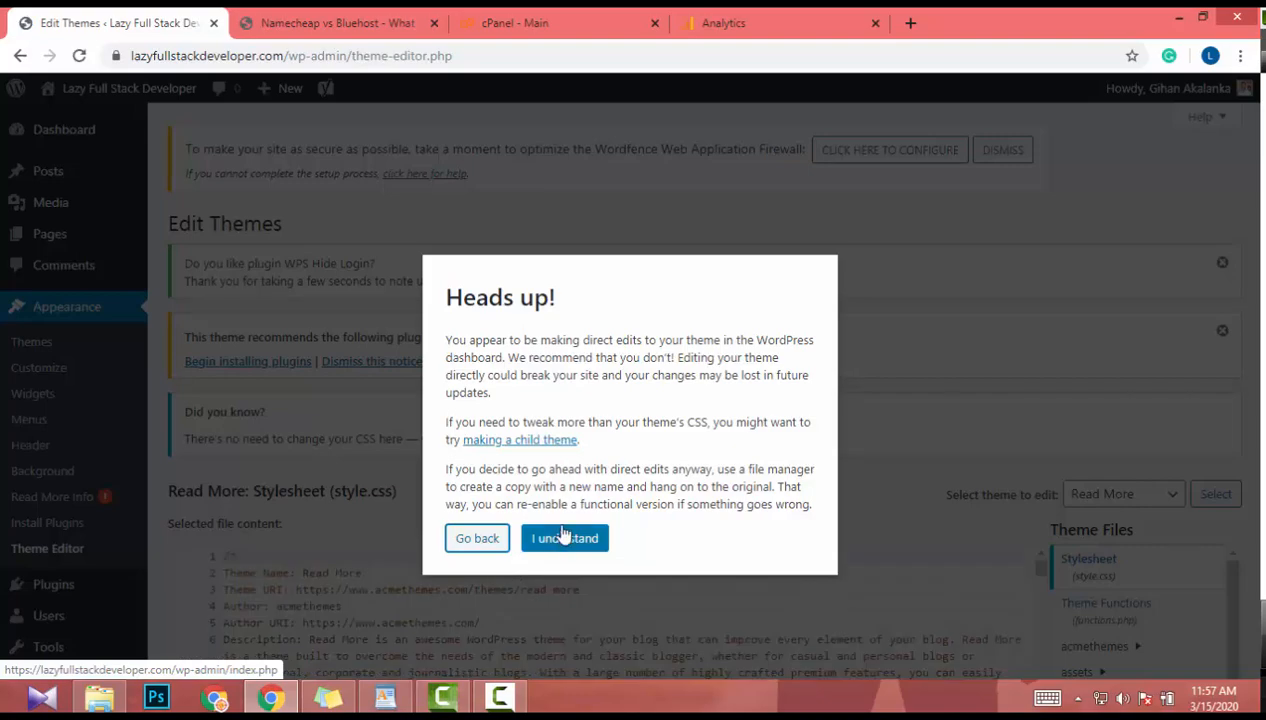
left_click(565, 537)
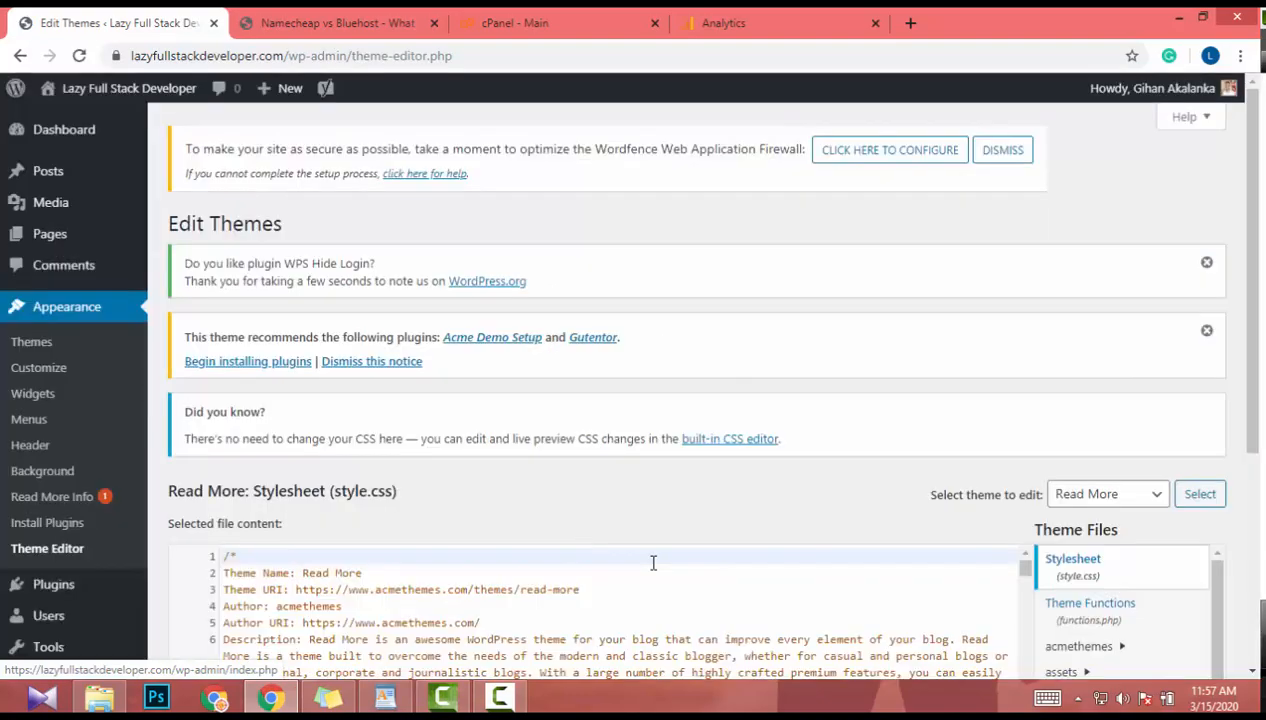
Step: Open the Read More theme's Theme Header file (header.php) for editing
scroll(653, 562, "down", 3)
scroll(1050, 560, "down", 5)
scroll(1050, 565, "up", 2)
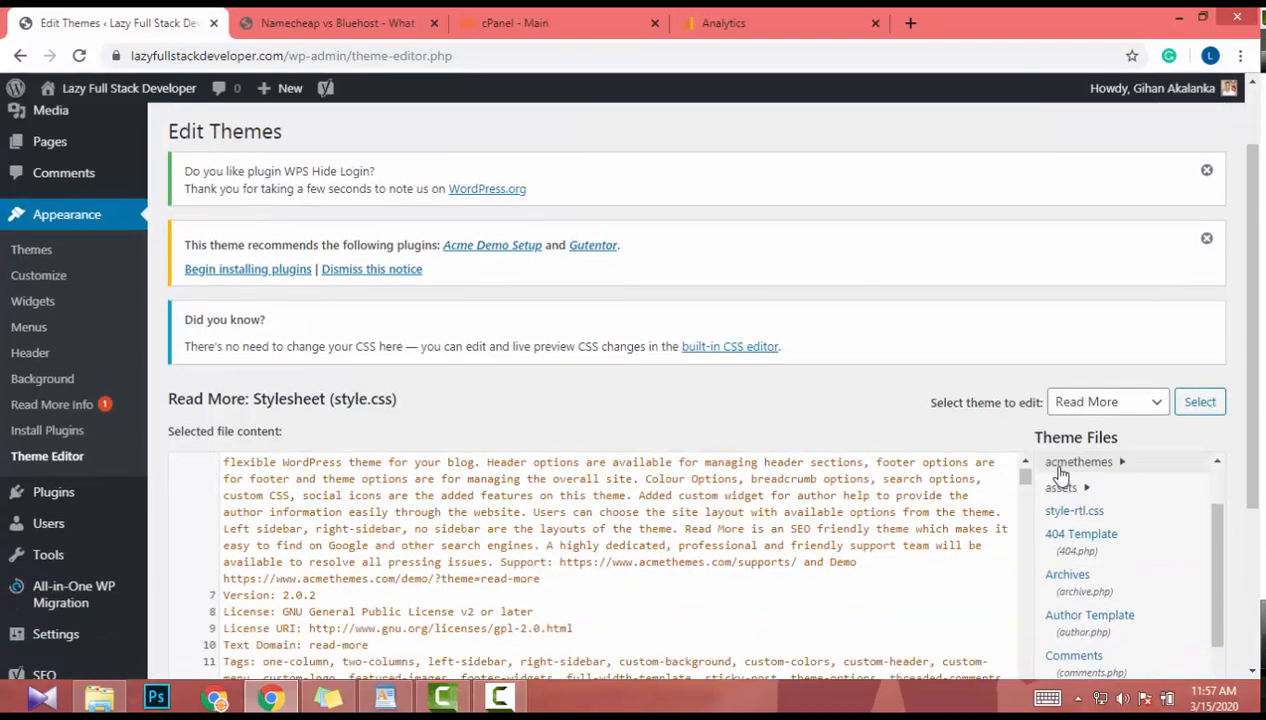
scroll(905, 308, "down", 3)
scroll(1112, 365, "down", 2)
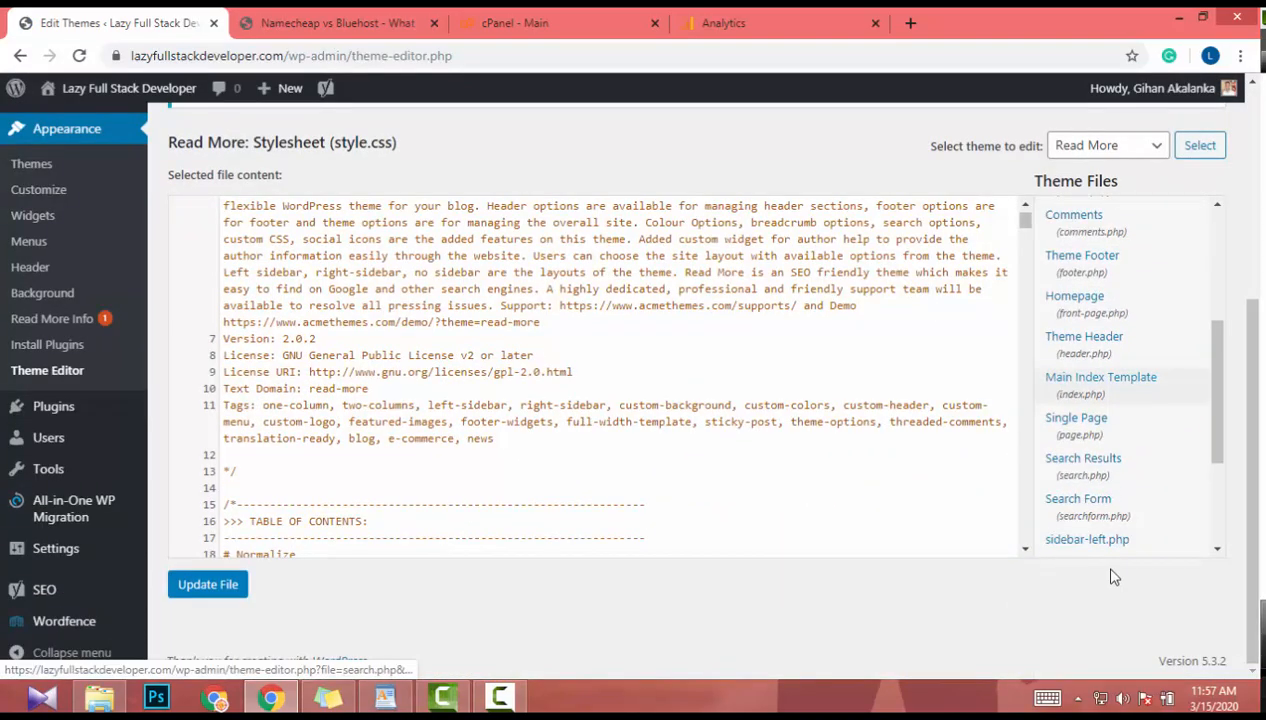
left_click(1097, 350)
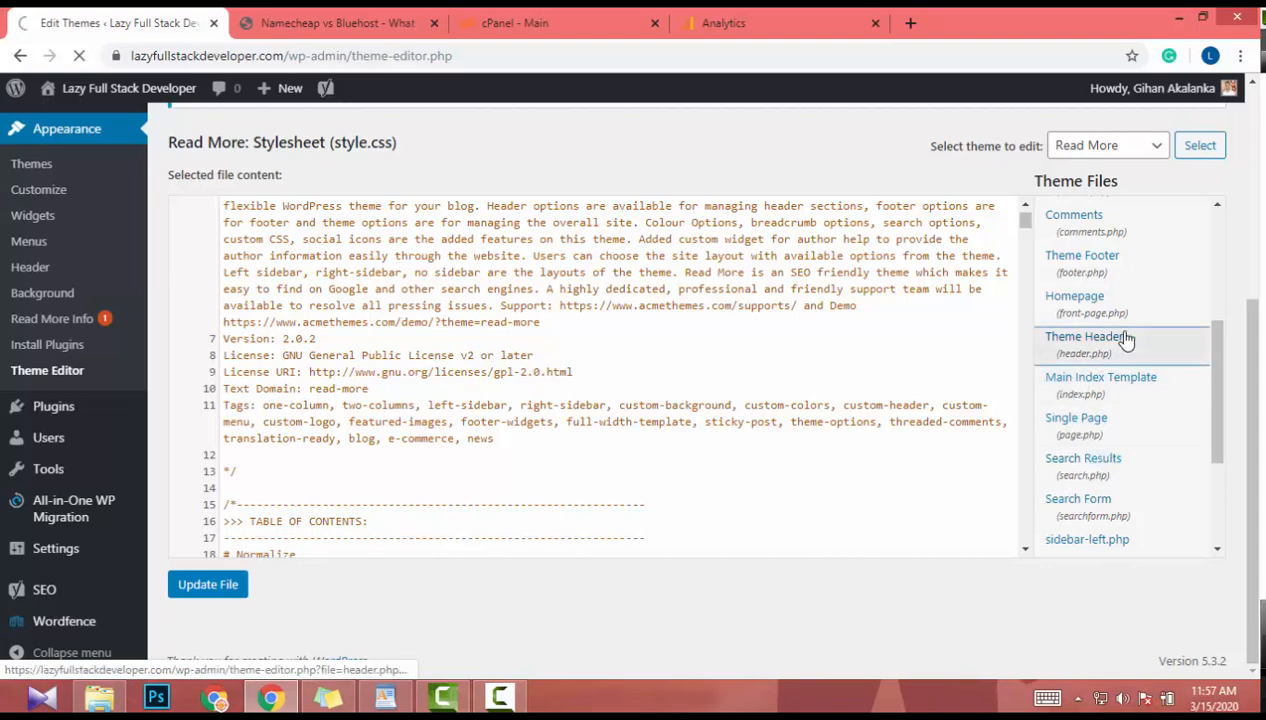
Step: Paste the copied Global Site Tag code on a new line directly before the closing head tag in header.php
scroll(499, 495, "down", 1)
scroll(499, 495, "down", 3)
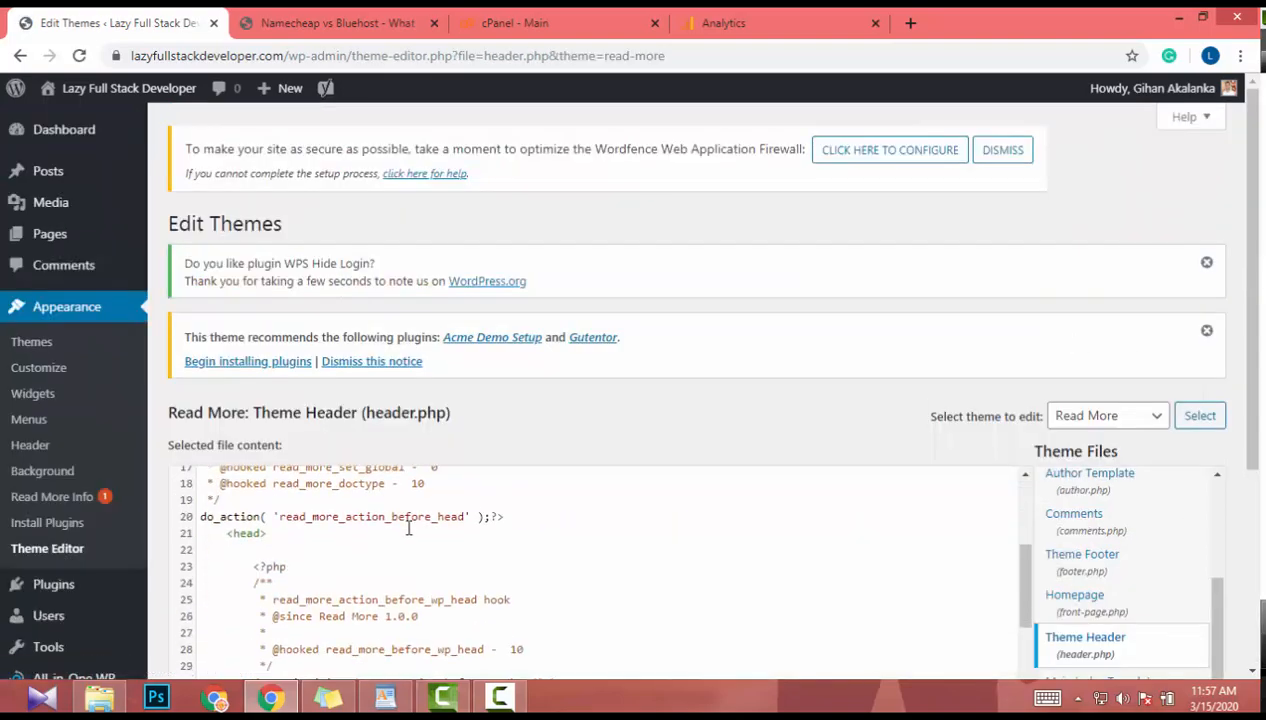
scroll(366, 362, "down", 3)
scroll(379, 362, "up", 2)
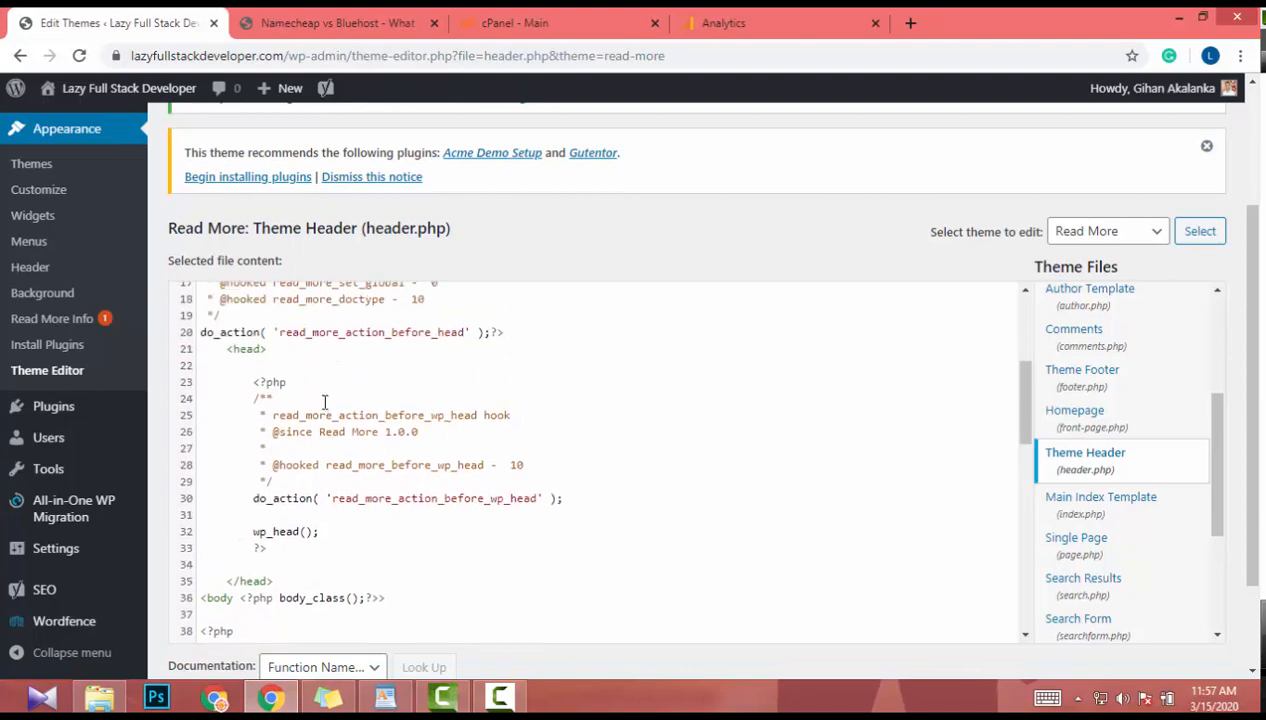
scroll(324, 410, "down", 2)
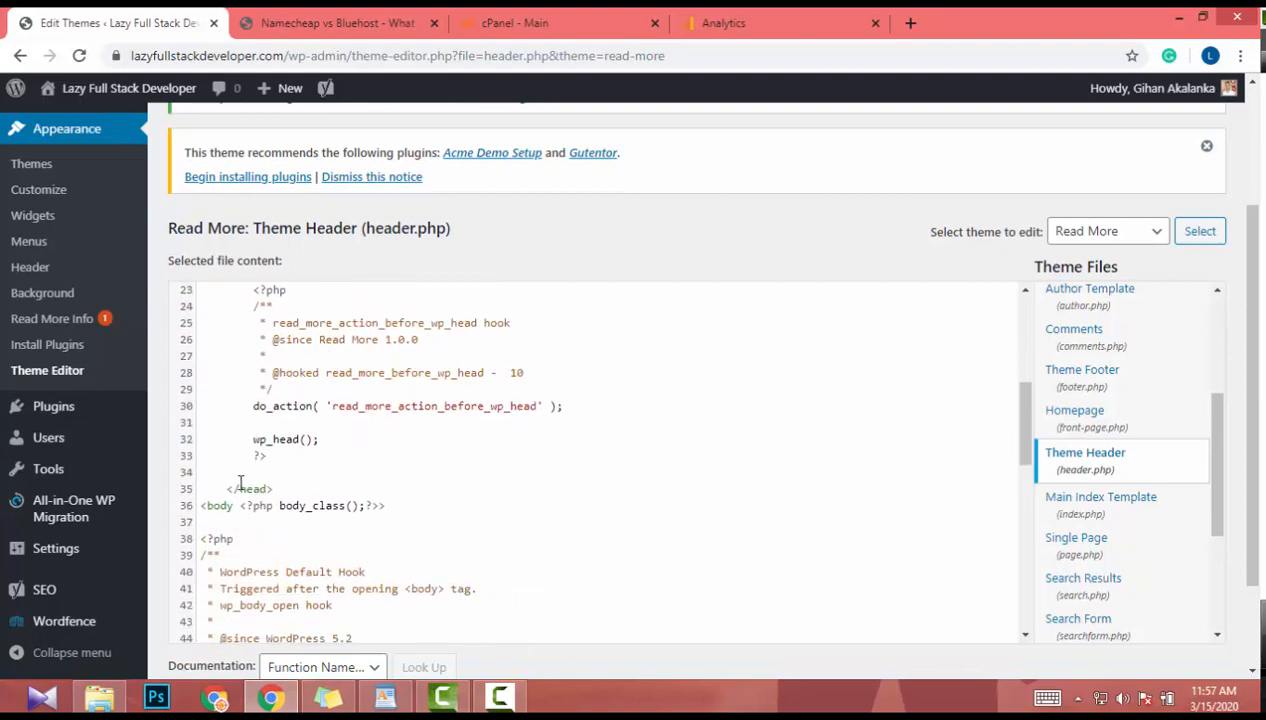
left_click(240, 484)
left_click(259, 469)
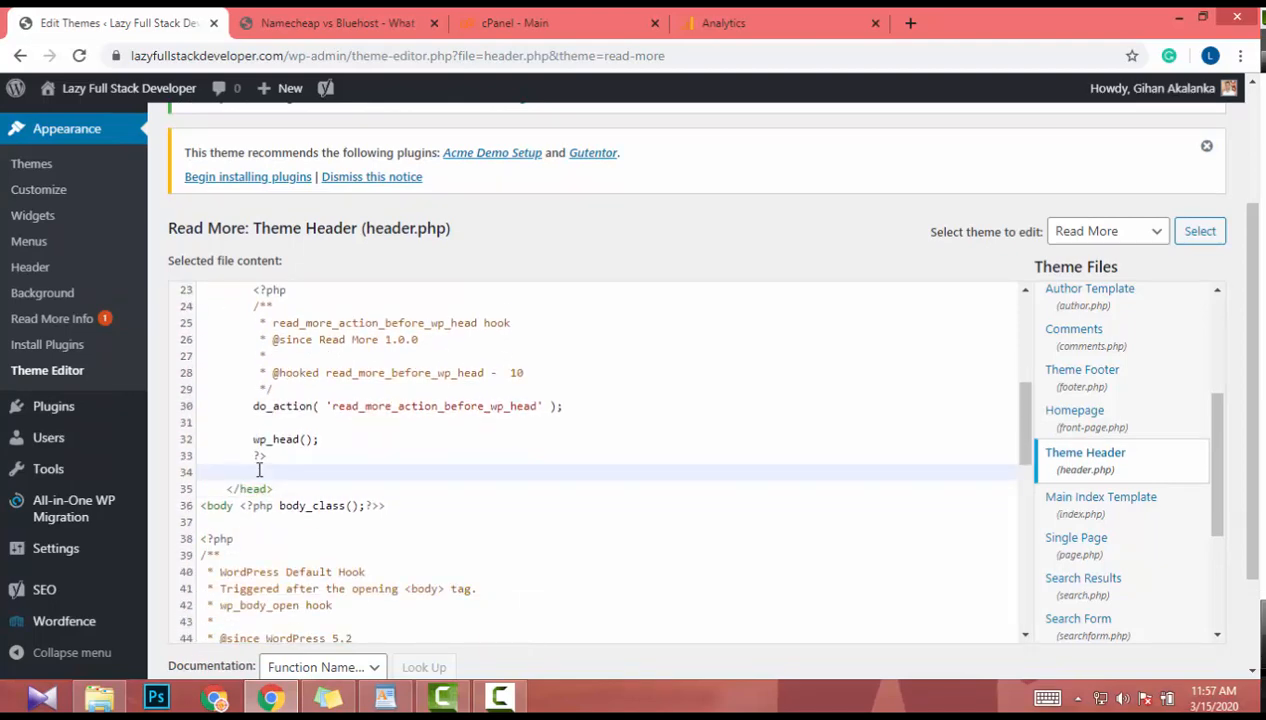
key("Return")
key("ctrl+v")
Step: Save the edited header.php by updating the file
scroll(259, 469, "down", 10)
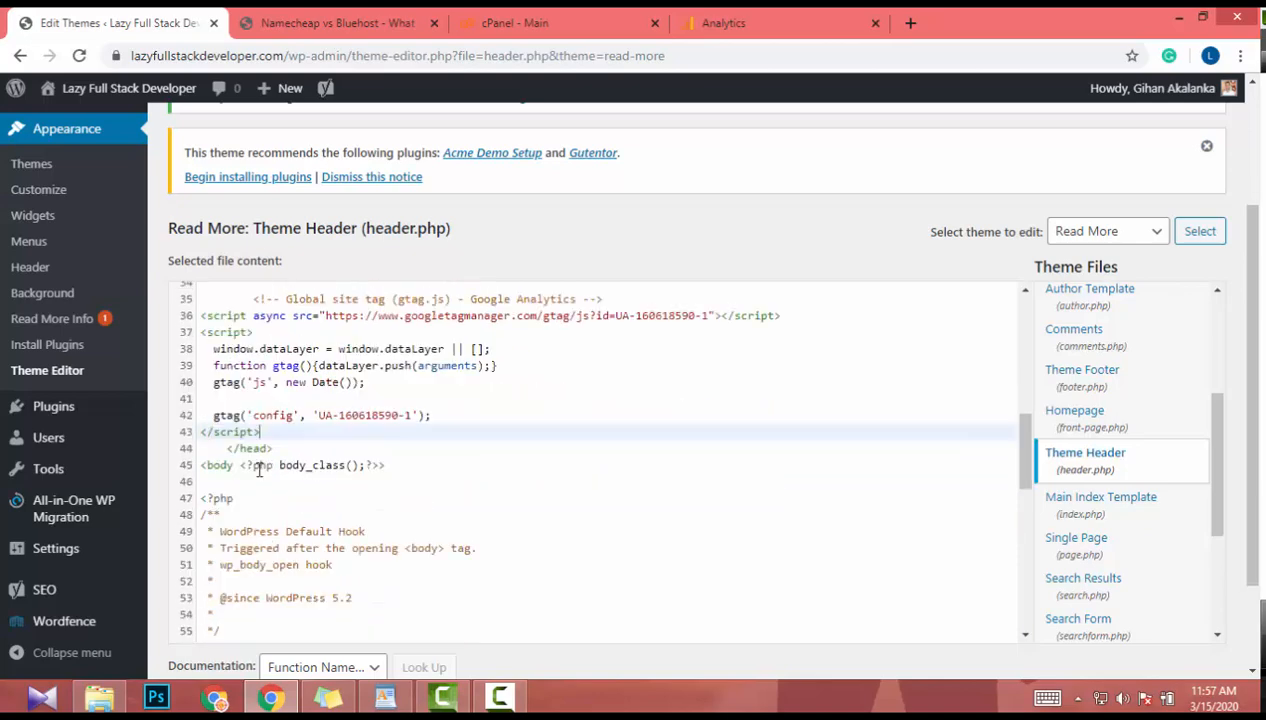
scroll(963, 567, "down", 5)
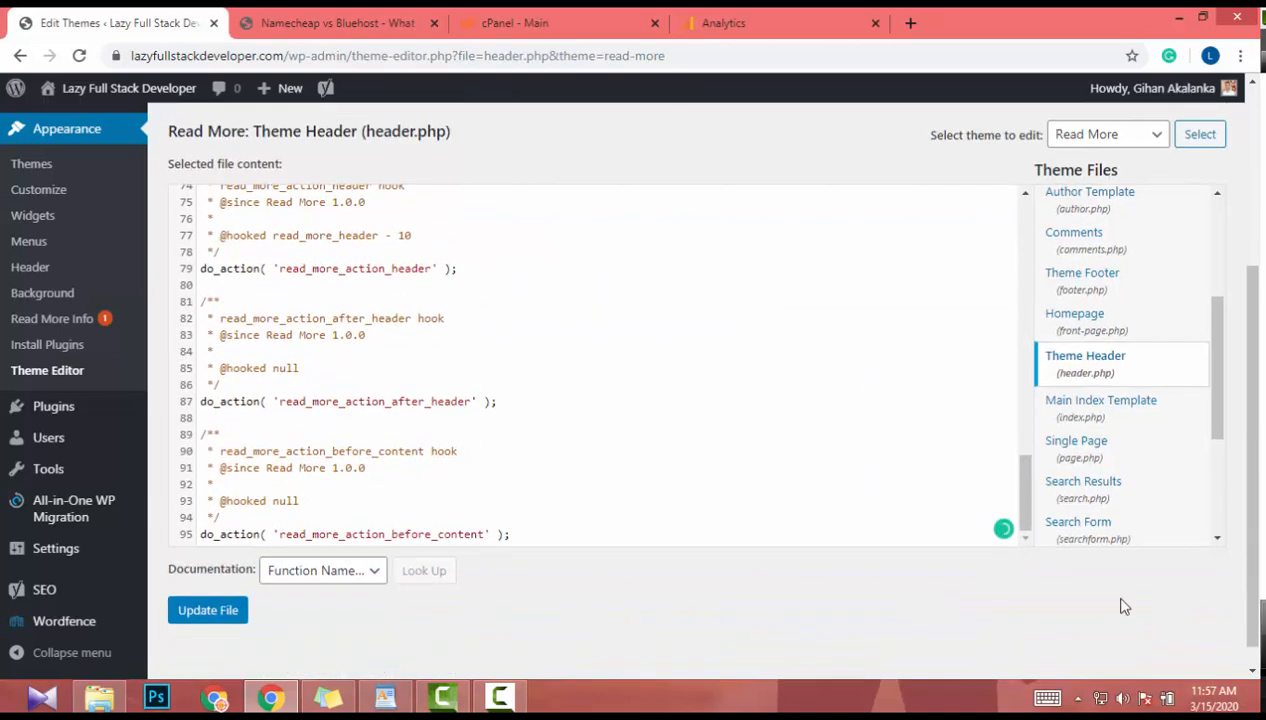
left_click(208, 588)
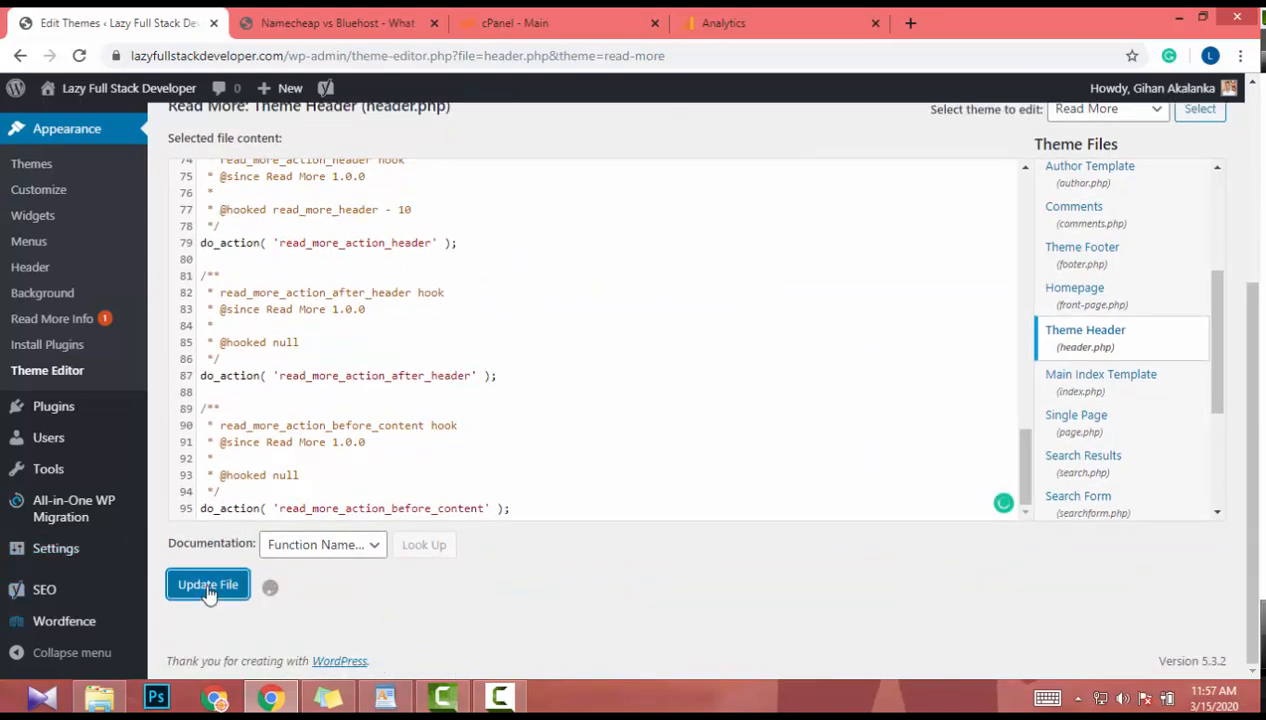
Step: Switch to Google Analytics and examine the Connected Site Tags form of the property, leaving it without connecting a tag
left_click(736, 26)
scroll(483, 494, "down", 3)
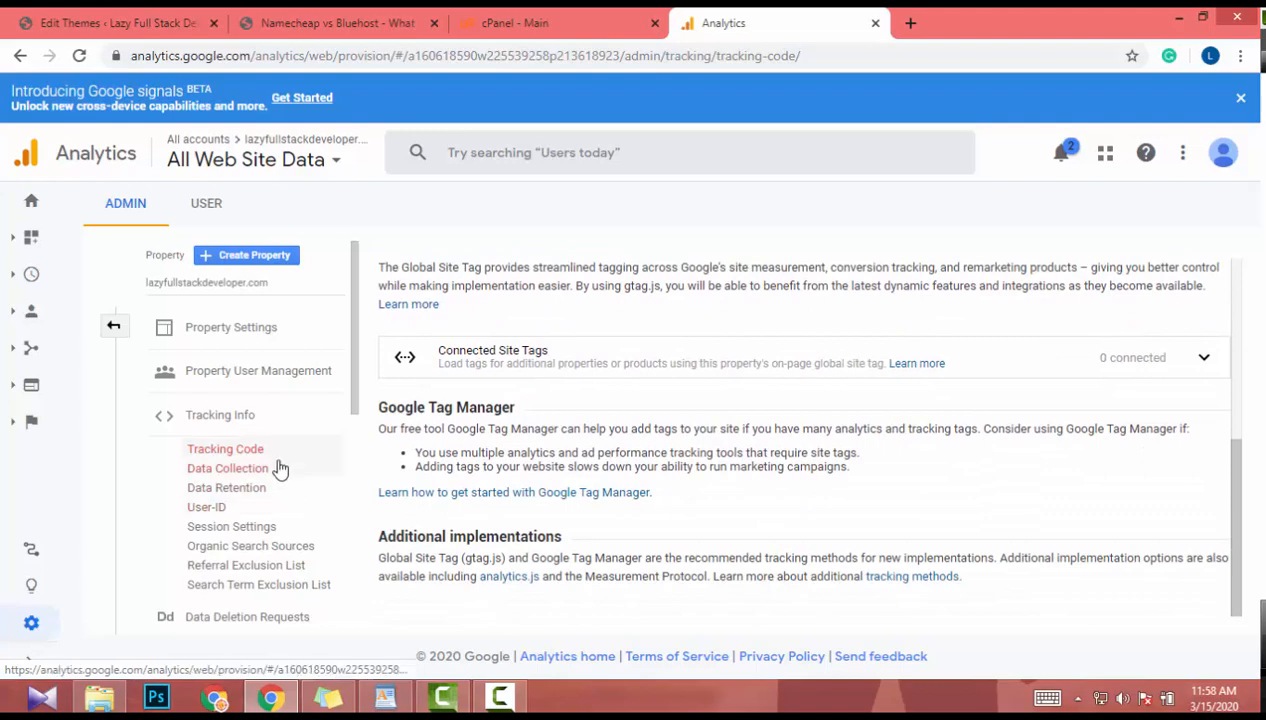
left_click(221, 416)
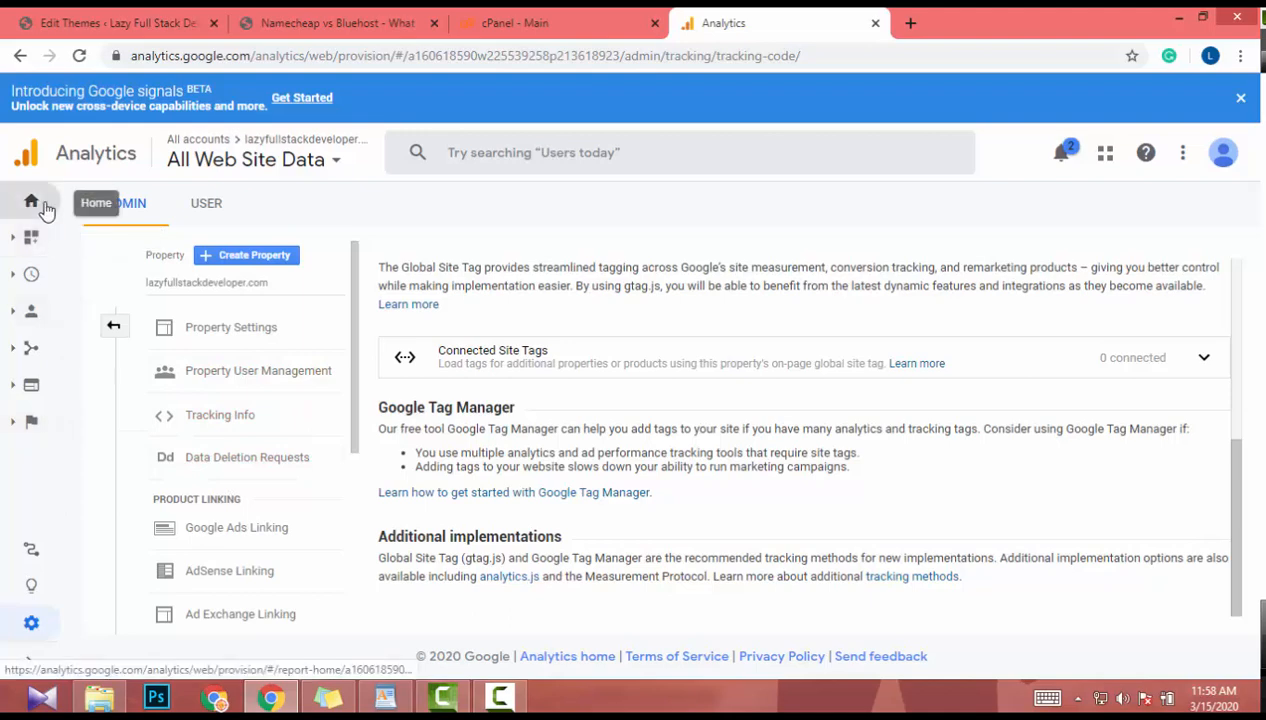
left_click(1178, 370)
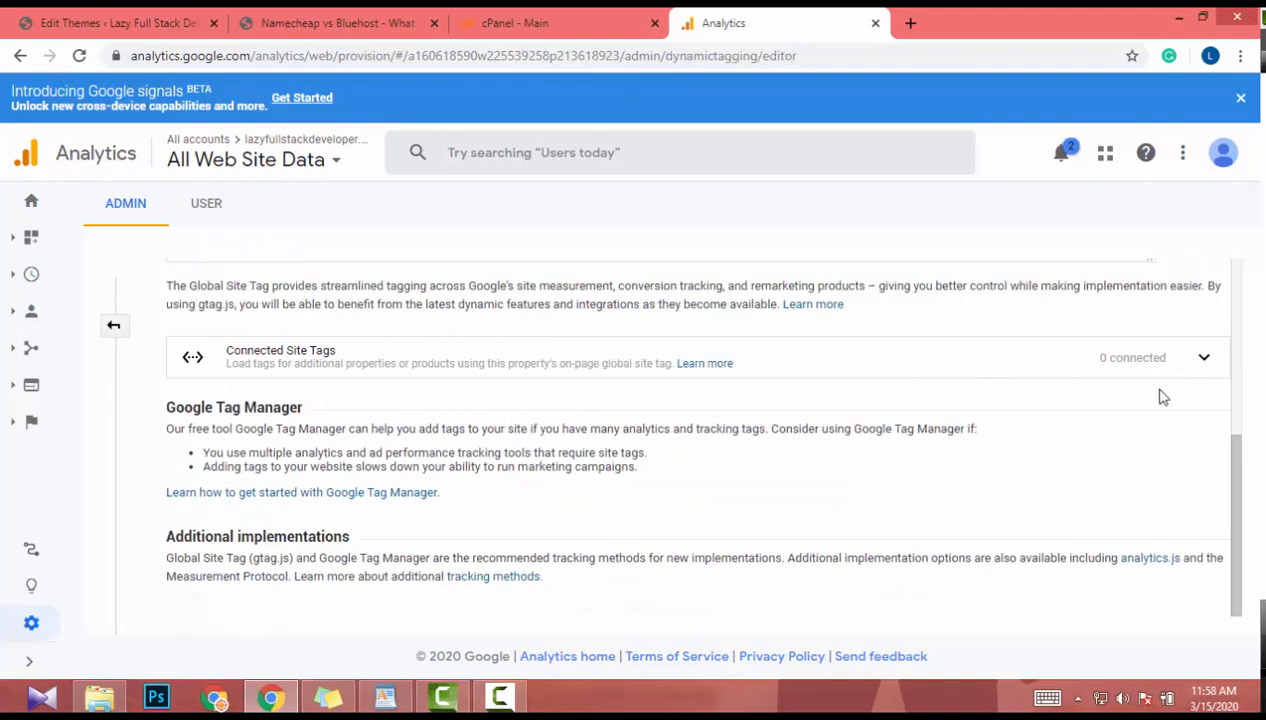
left_click(281, 469)
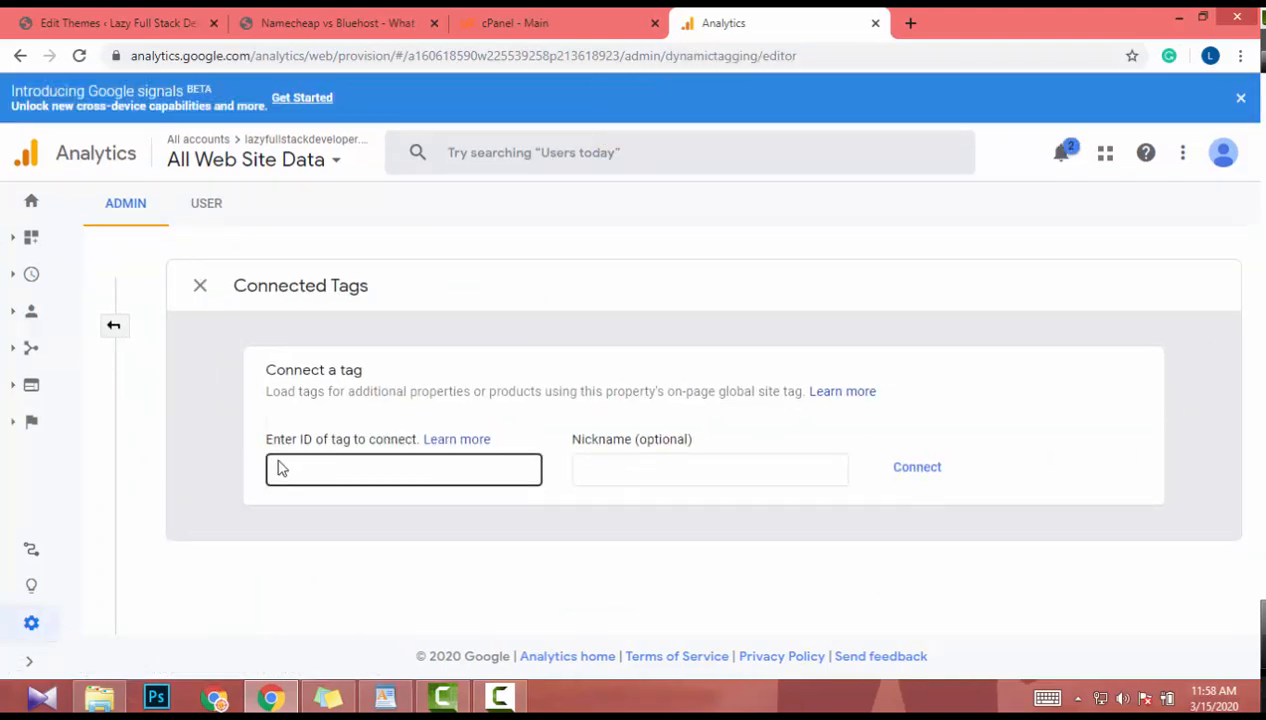
left_click(899, 496)
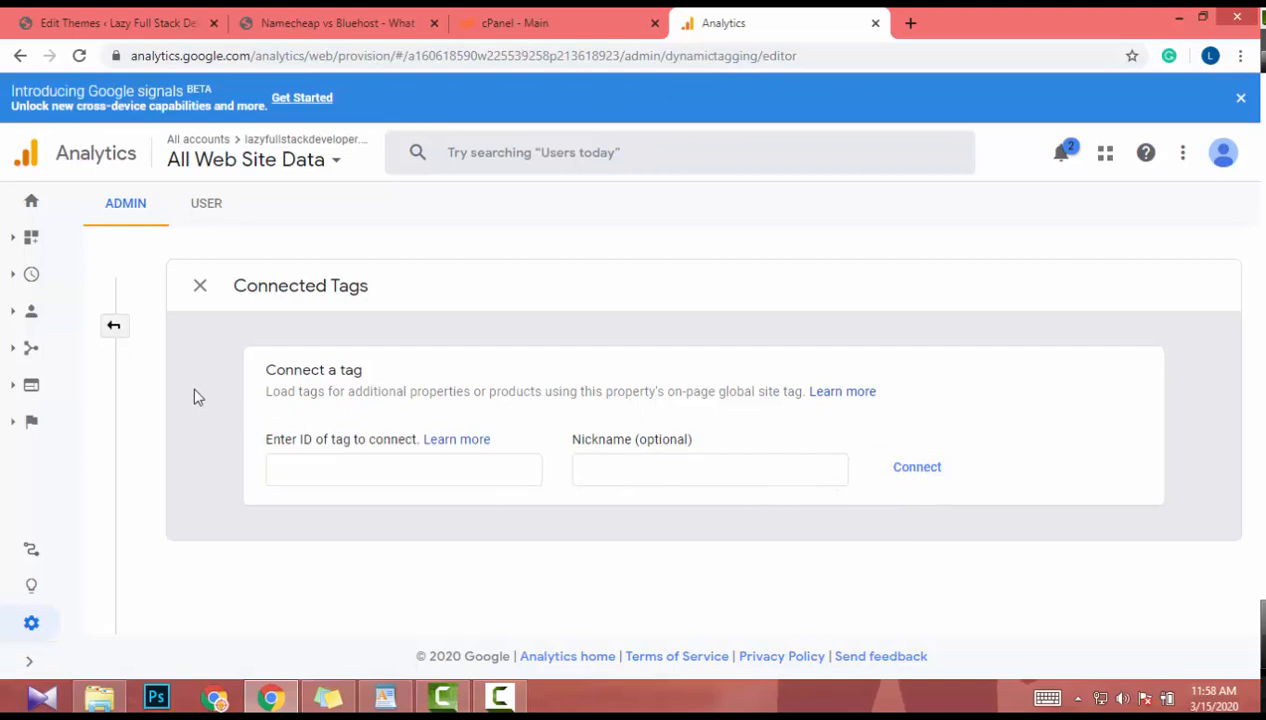
left_click(200, 289)
scroll(763, 448, "down", 5)
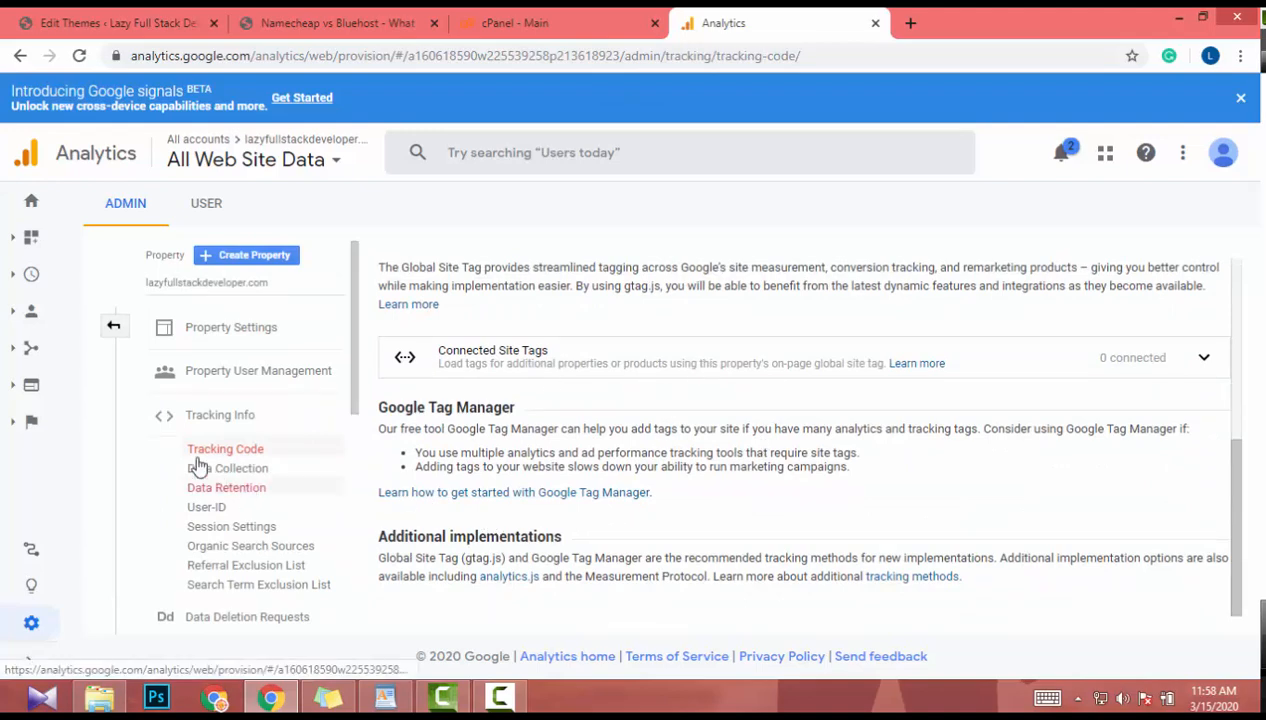
Step: Open the Google Analytics Home report and load lazyfullstackdeveloper.com in a new browser tab to generate a visit
left_click(30, 203)
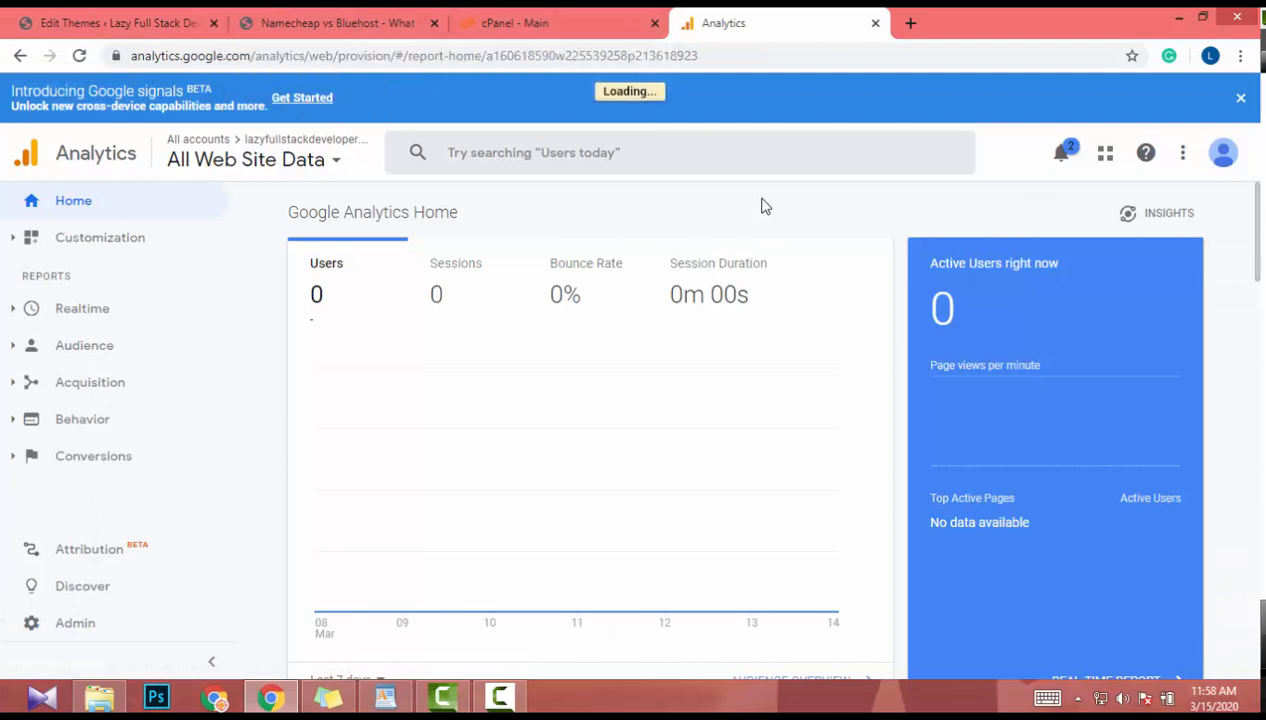
left_click(910, 22)
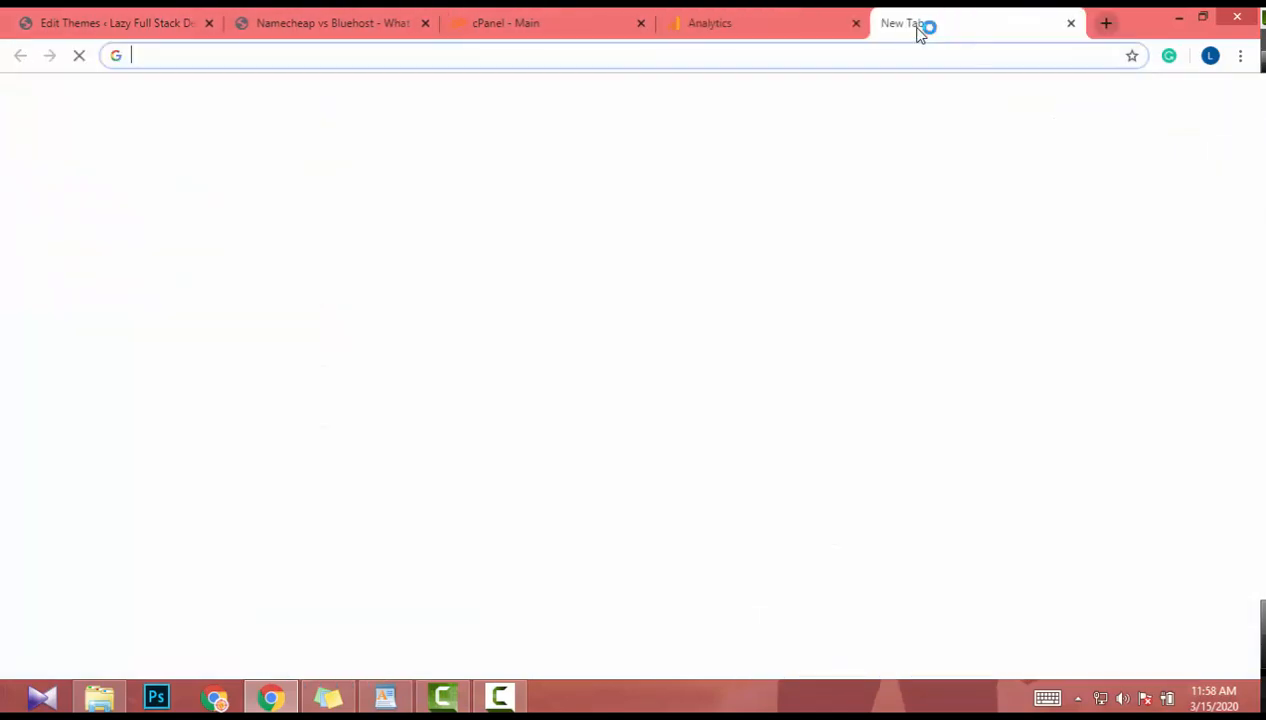
type("lazyfullstackdeveloper.com")
key("Return")
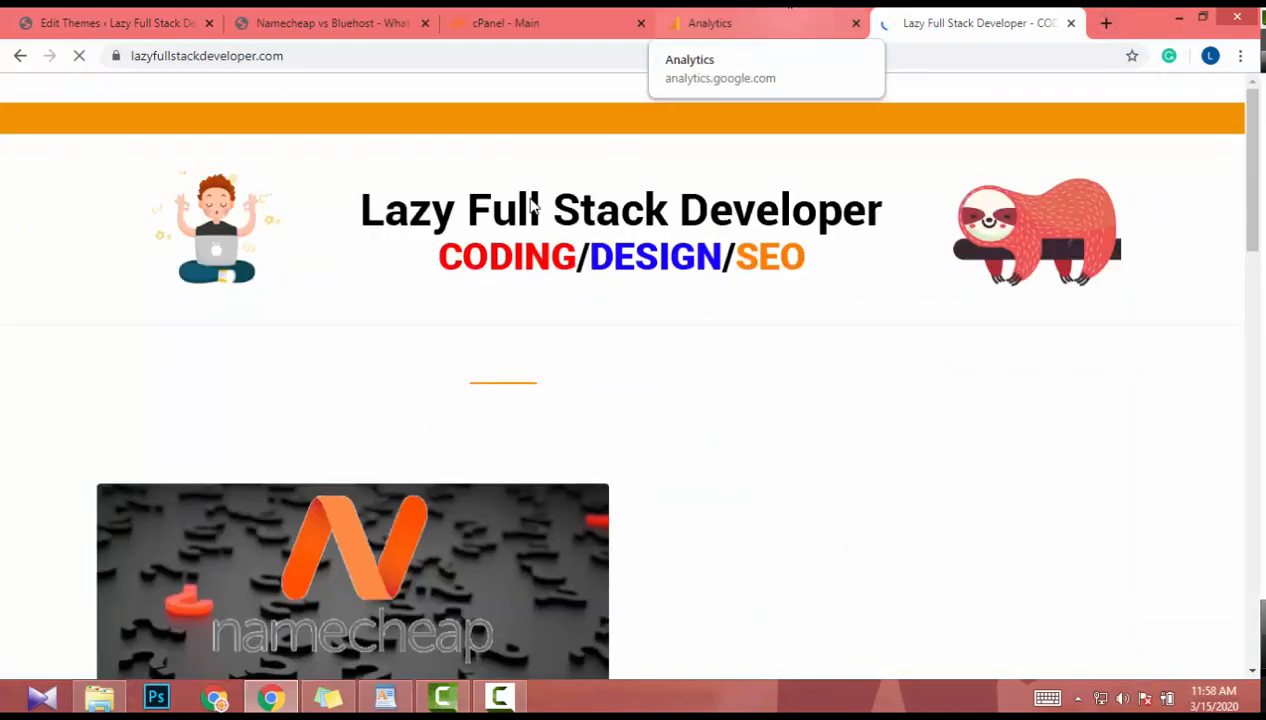
Step: Return to Google Analytics and check the active users and page views per minute on the Home report
left_click(790, 16)
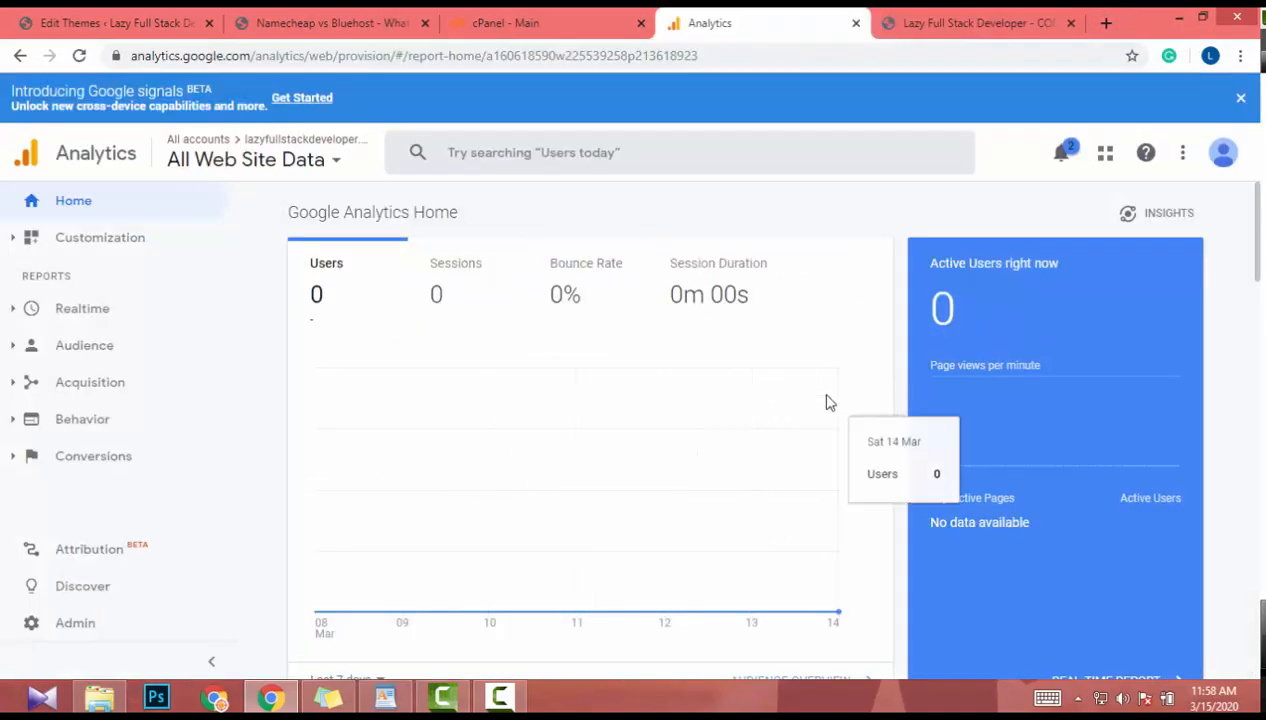
scroll(805, 486, "down", 3)
scroll(803, 486, "up", 2)
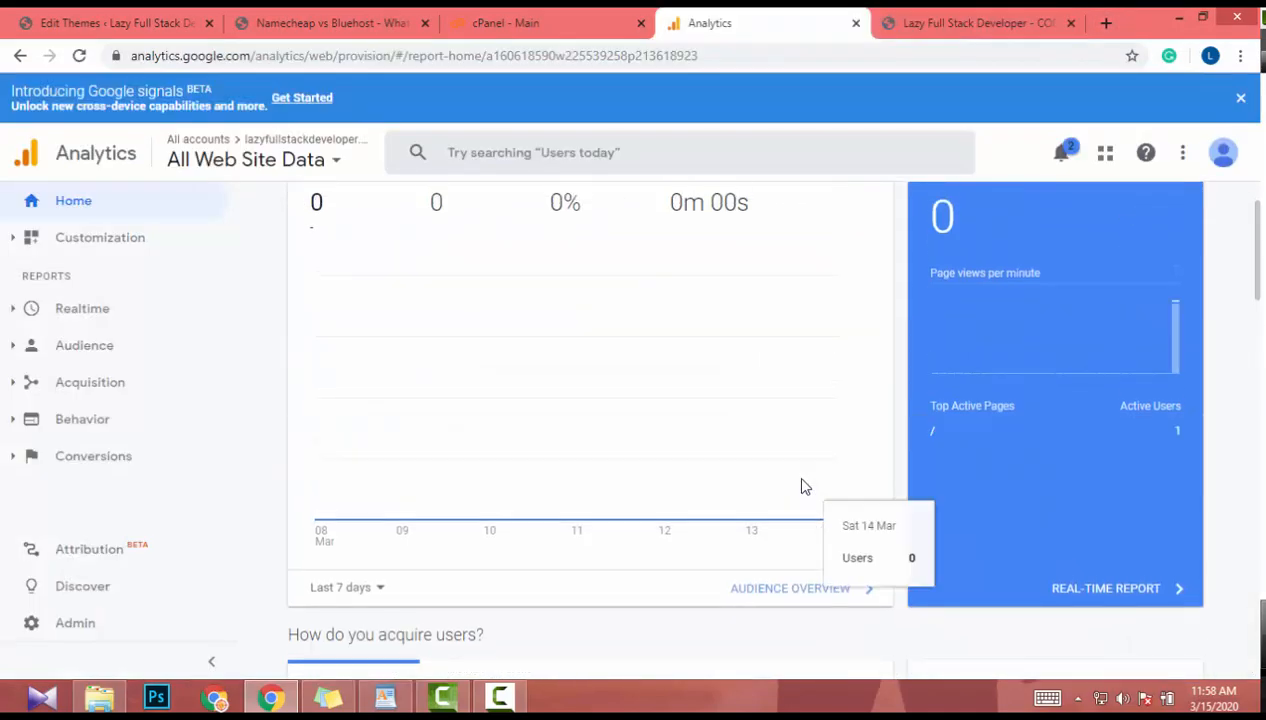
scroll(1150, 418, "up", 1)
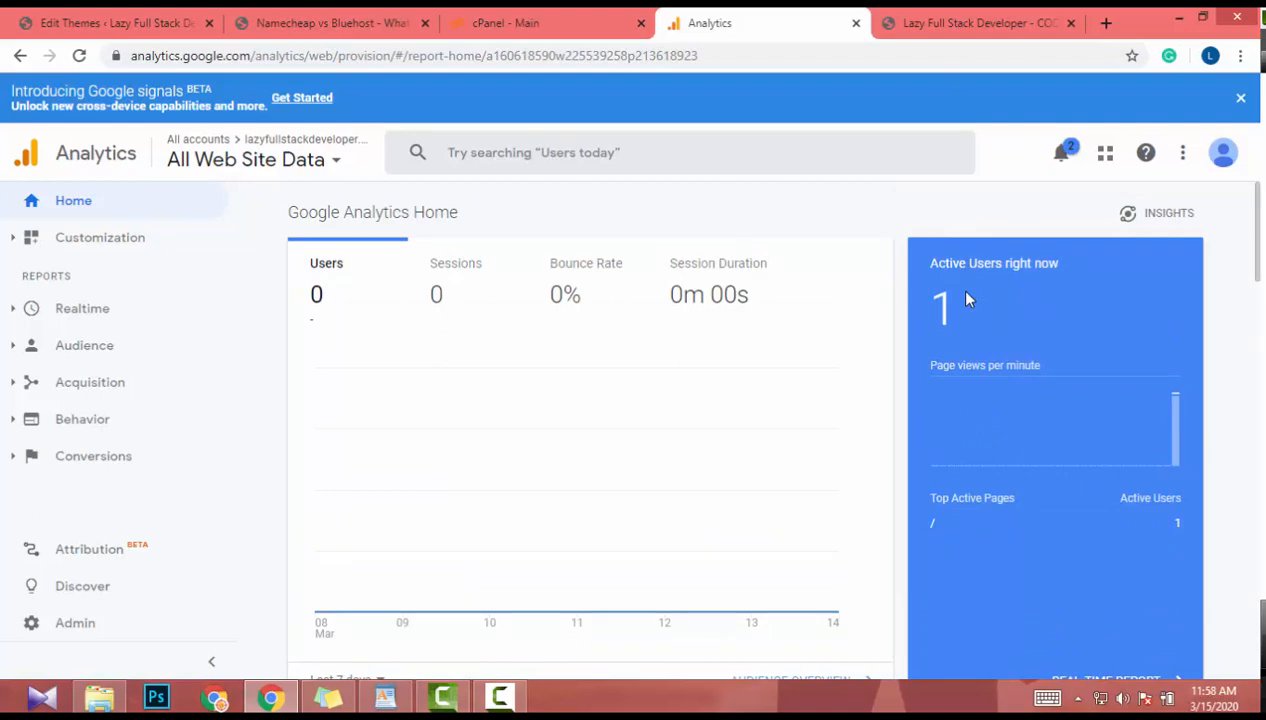
mouse_move(1155, 408)
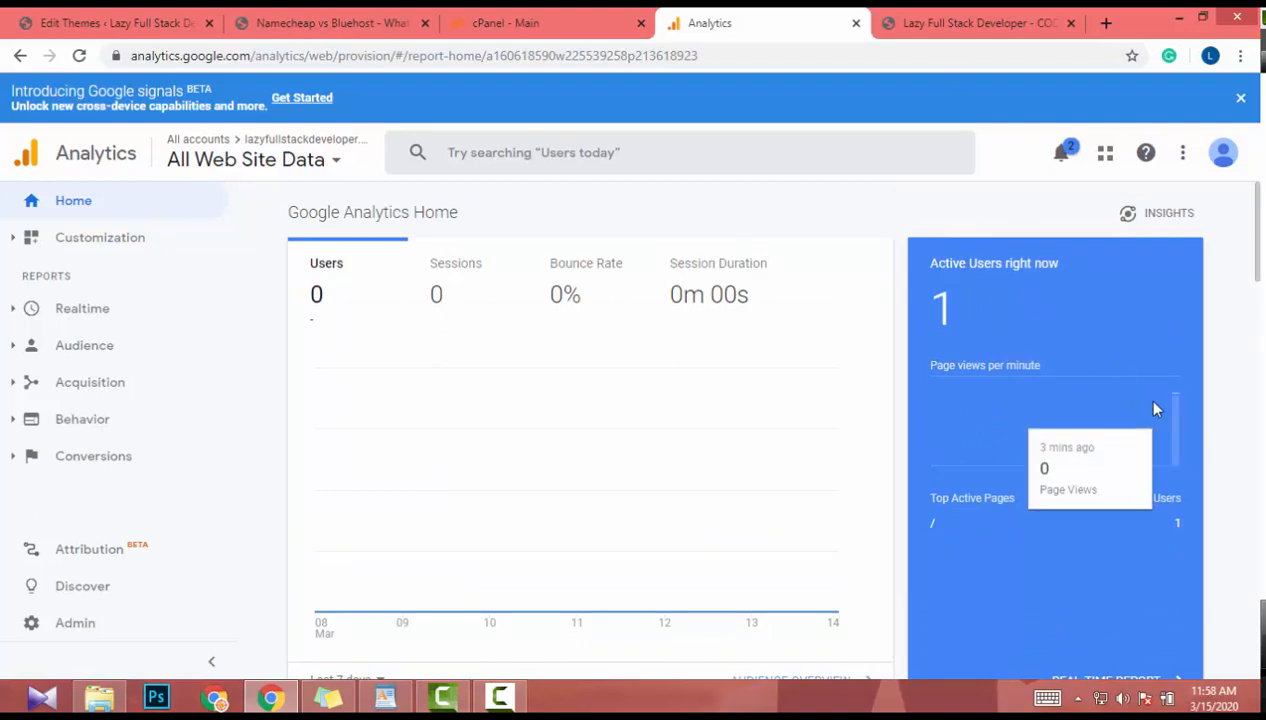
scroll(1155, 408, "down", 1)
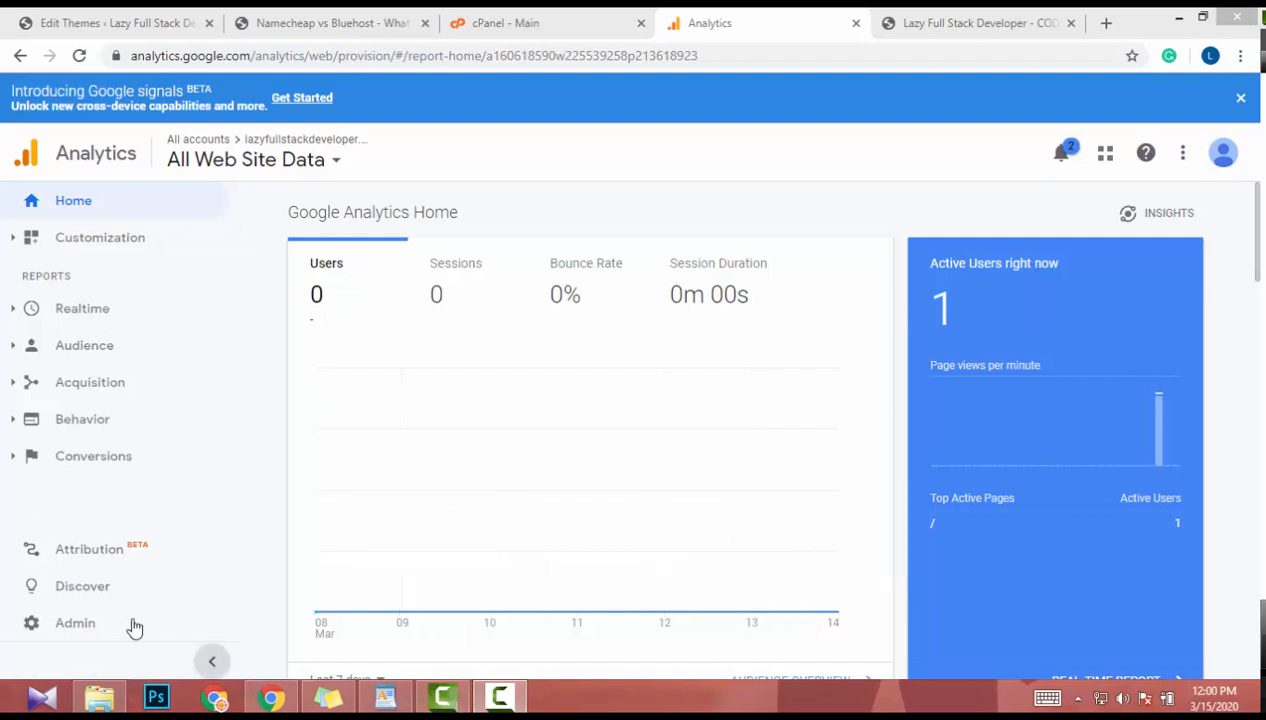
Step: Open the property creation form in the admin settings and review the Web, Apps, and Apps and web options
left_click(76, 624)
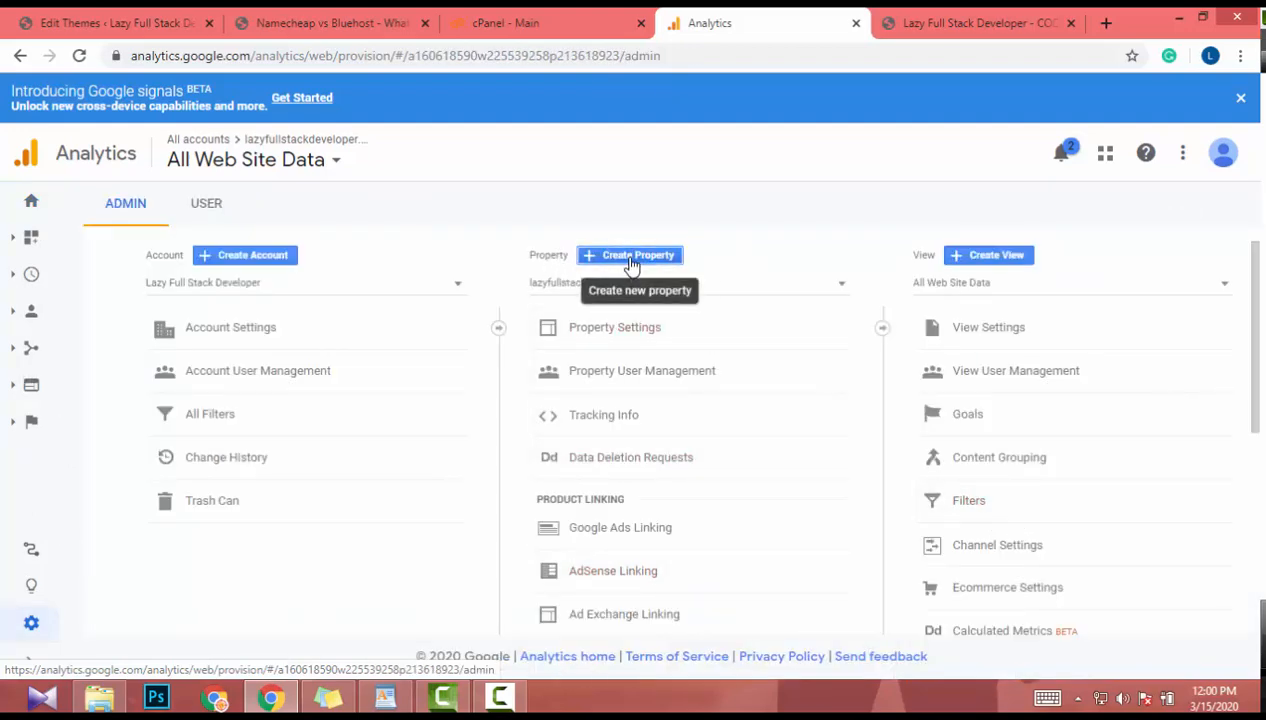
left_click(631, 256)
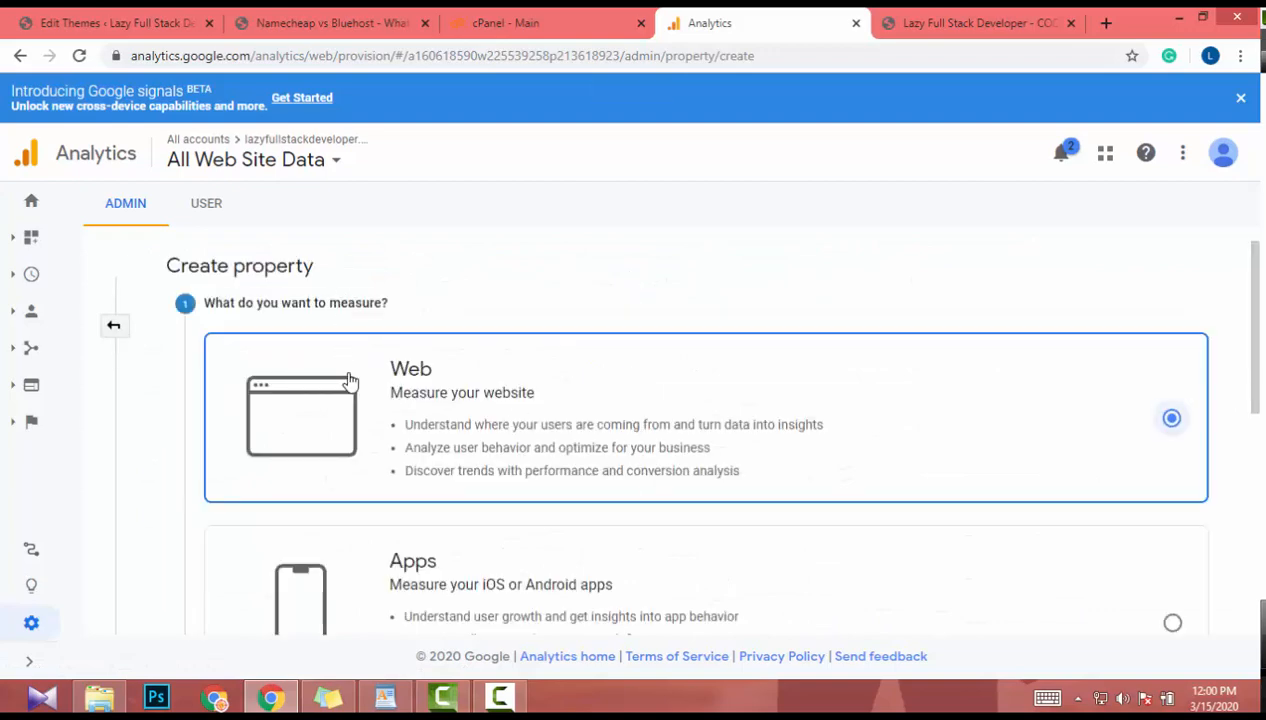
scroll(447, 428, "down", 5)
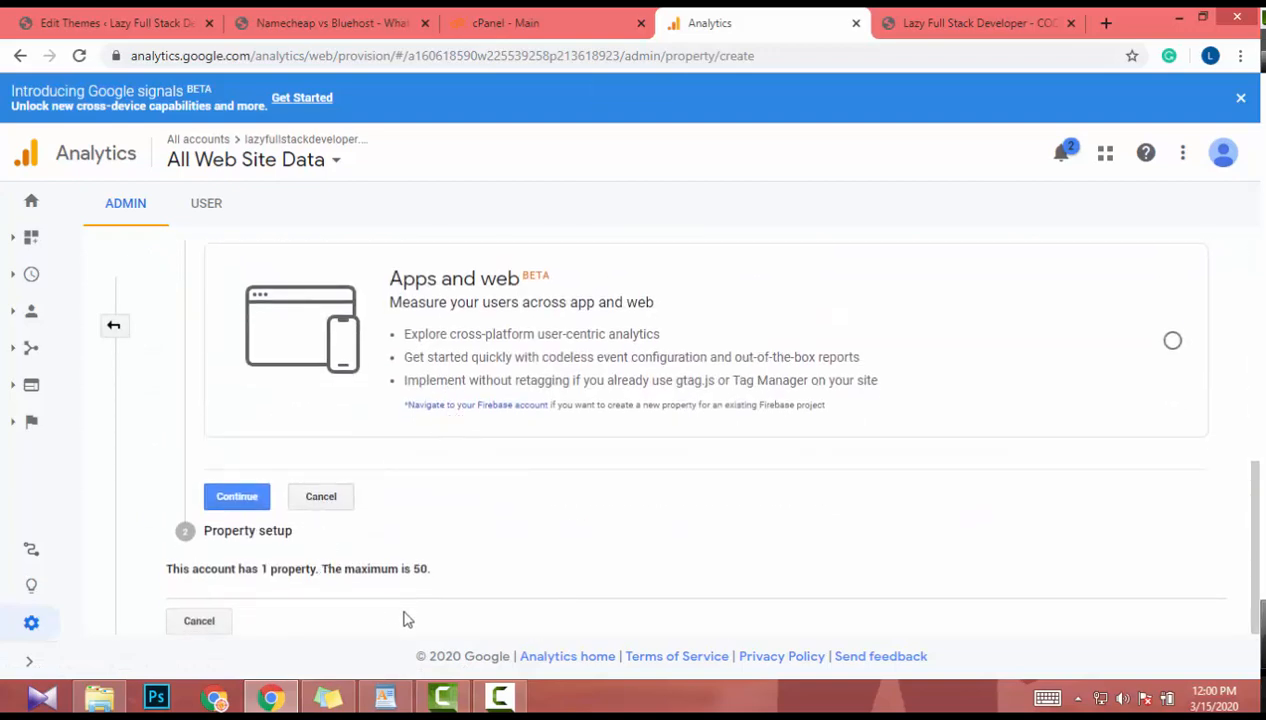
scroll(407, 620, "up", 5)
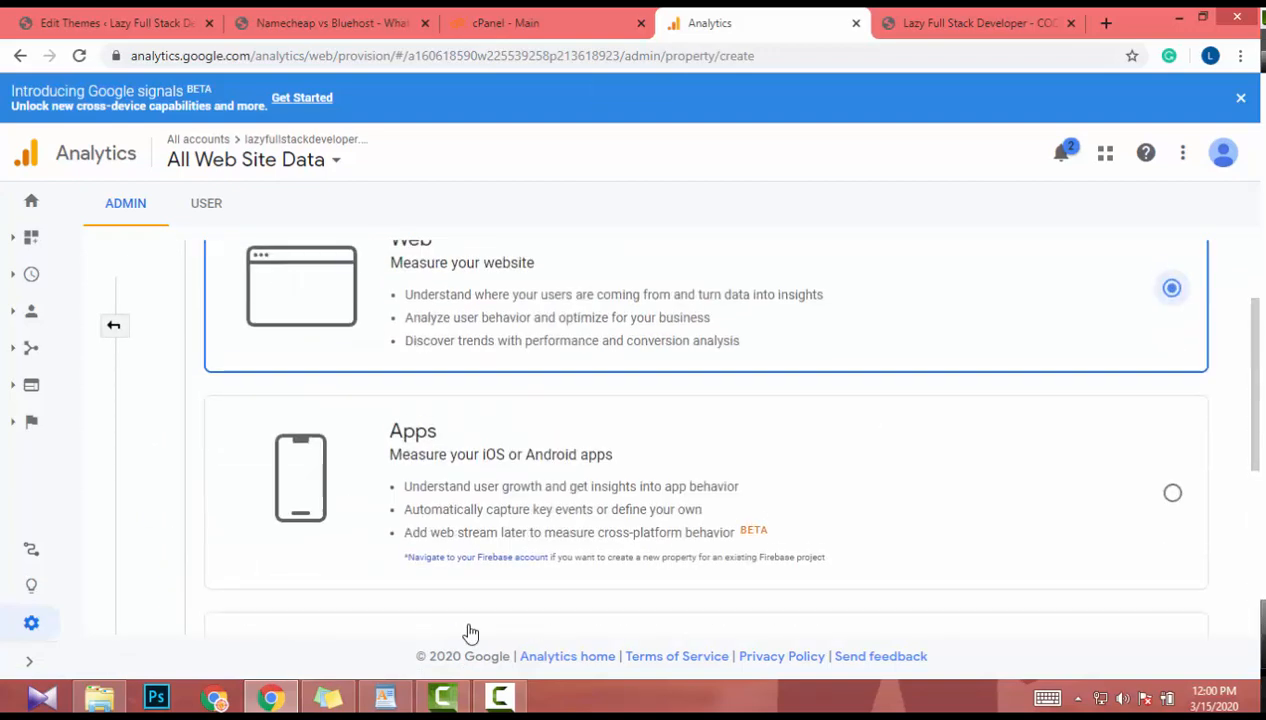
Step: Return to the Analytics Home report and look through its acquisition, active users, retention and device overview cards
left_click(31, 205)
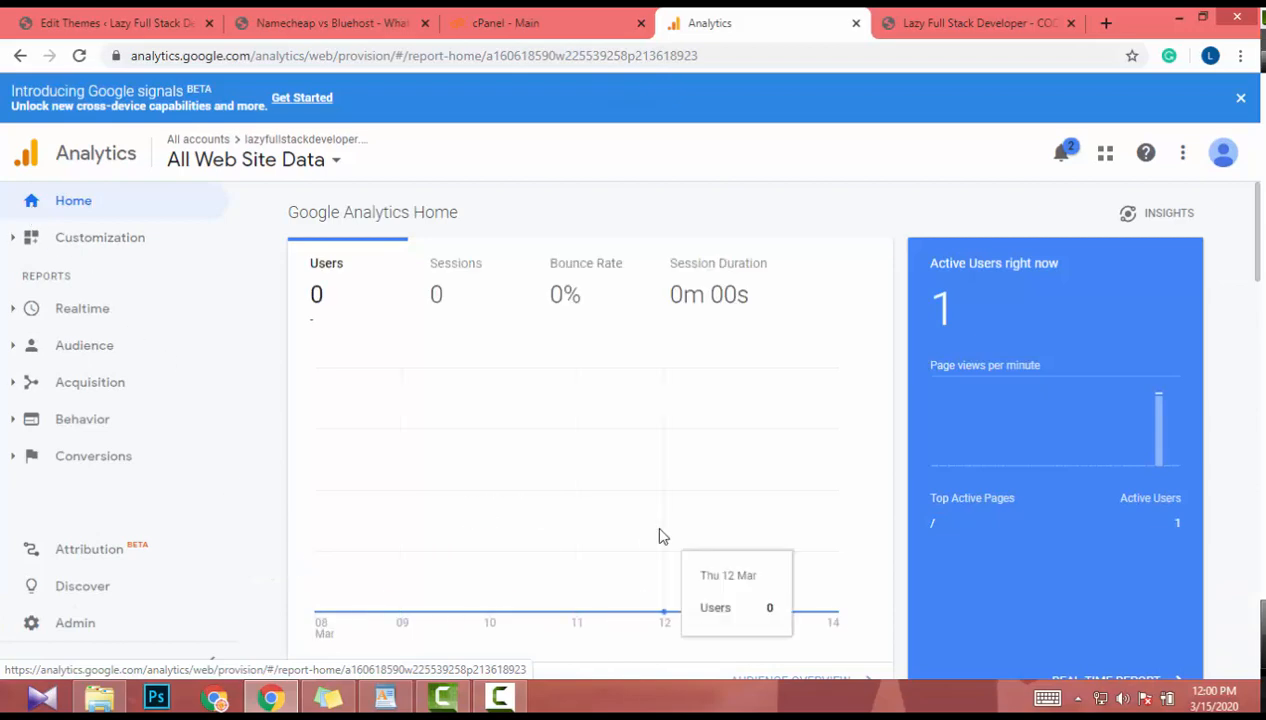
scroll(659, 560, "down", 10)
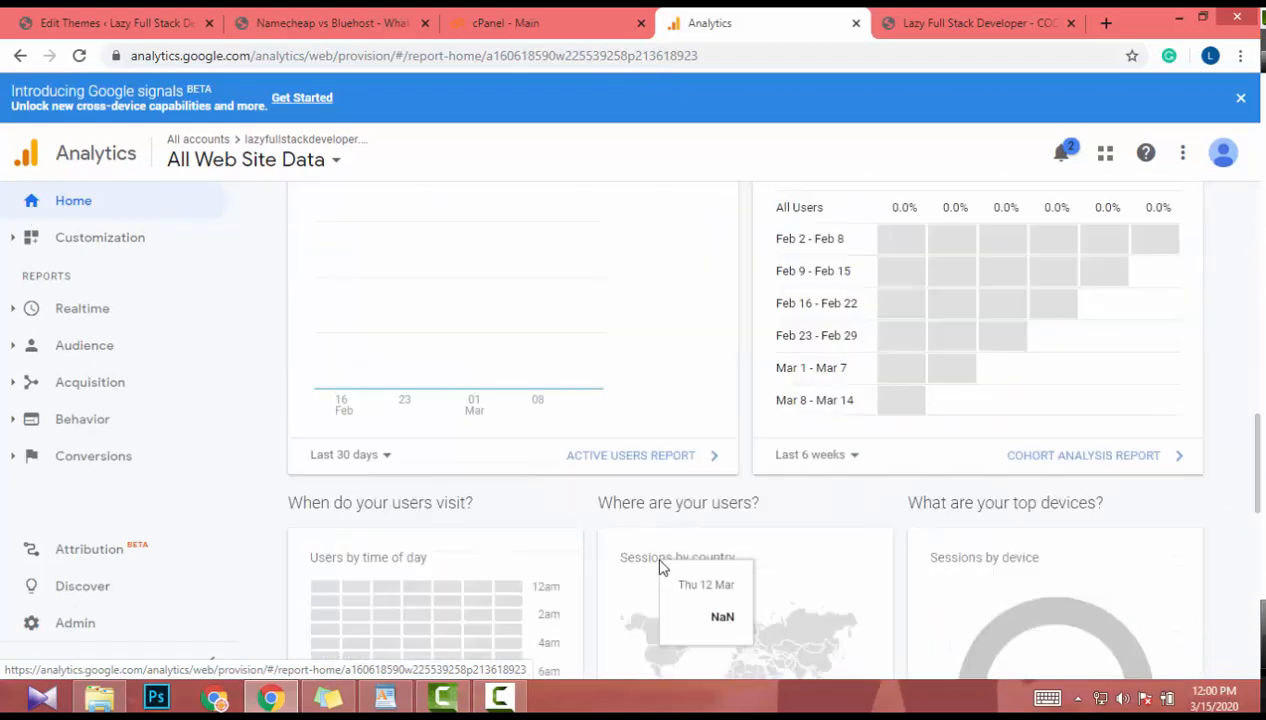
scroll(659, 567, "up", 4)
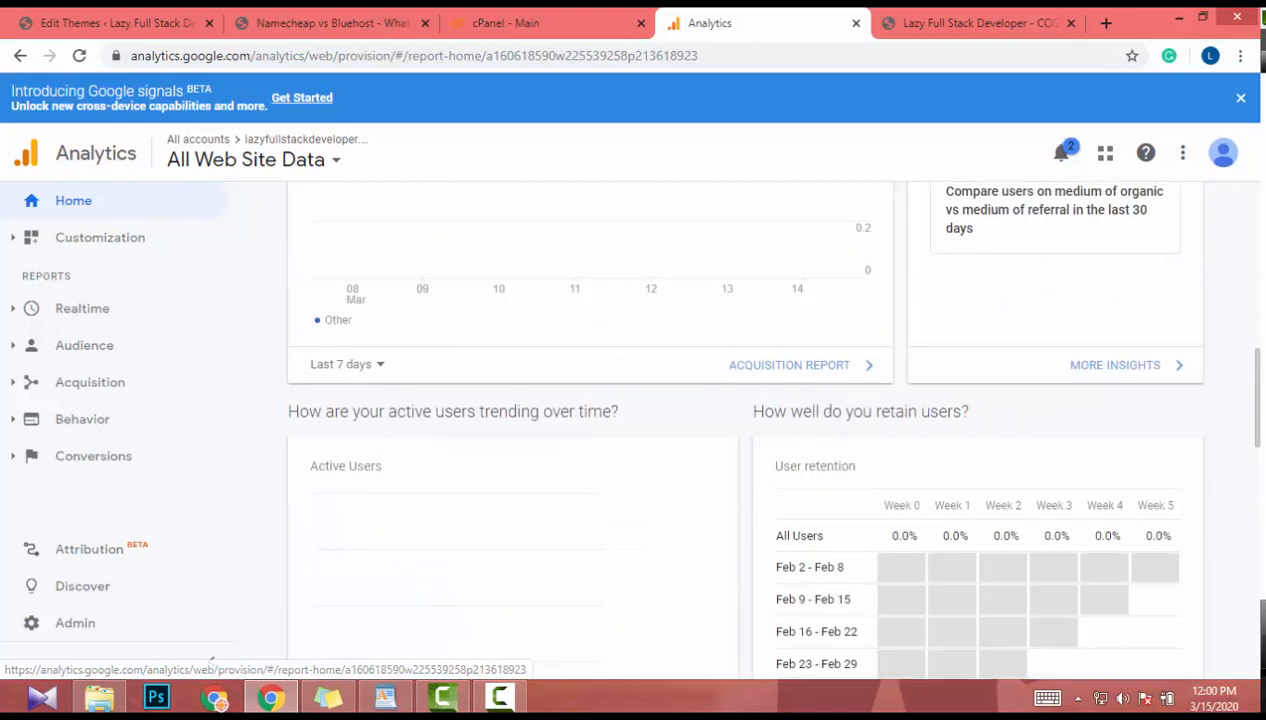